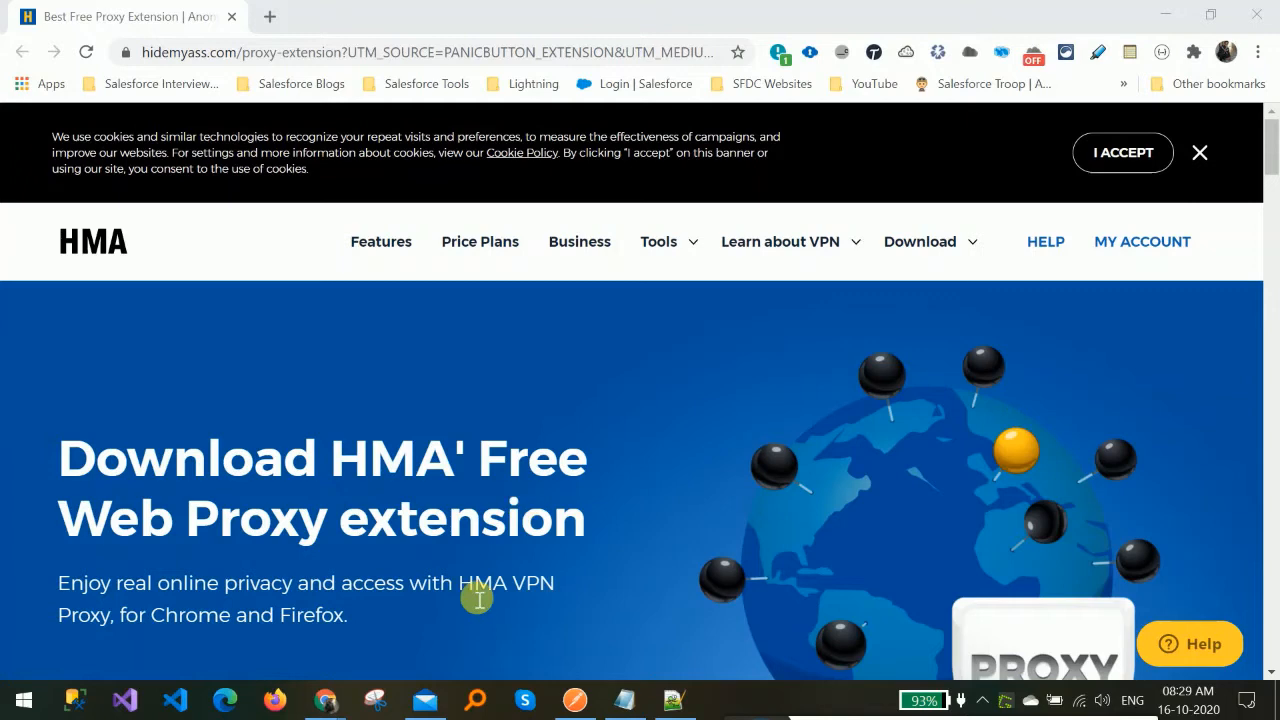
Switch to the Salesforce setup window and open the Developer Console in a maximized window.
{"action": "mouse_move", "coordinate": [335, 700]}
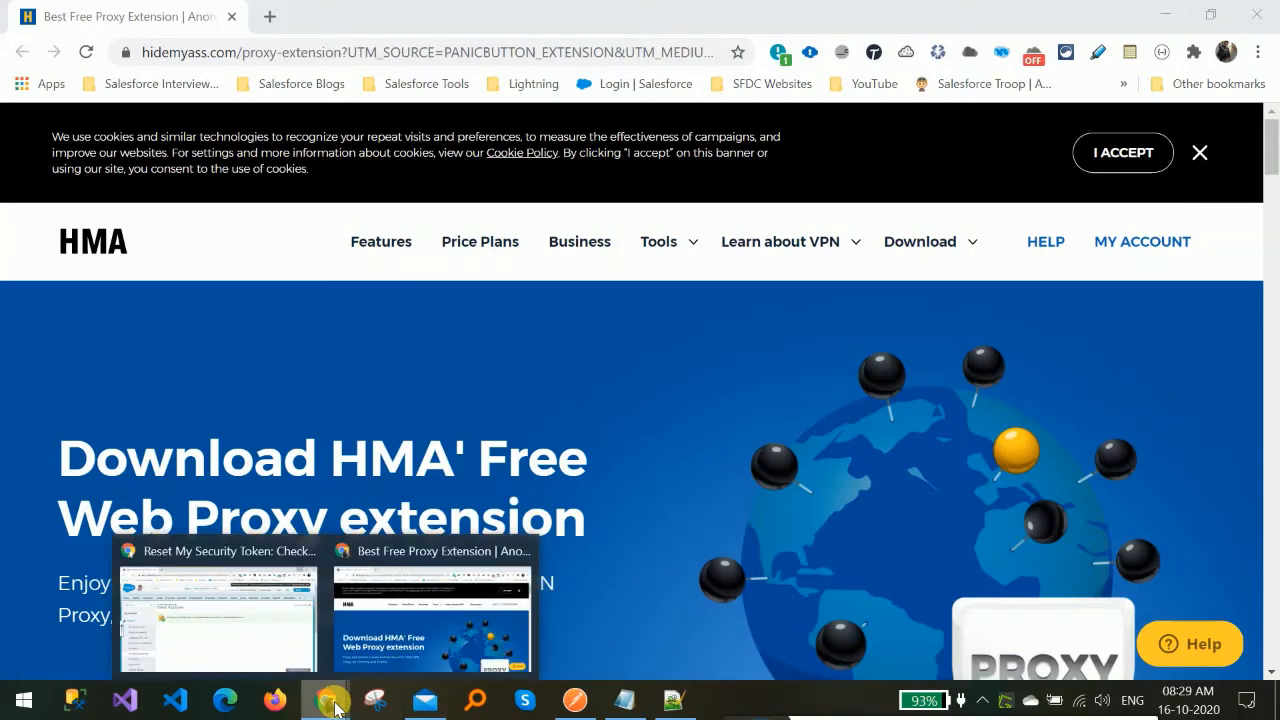
{"action": "left_click", "coordinate": [268, 632]}
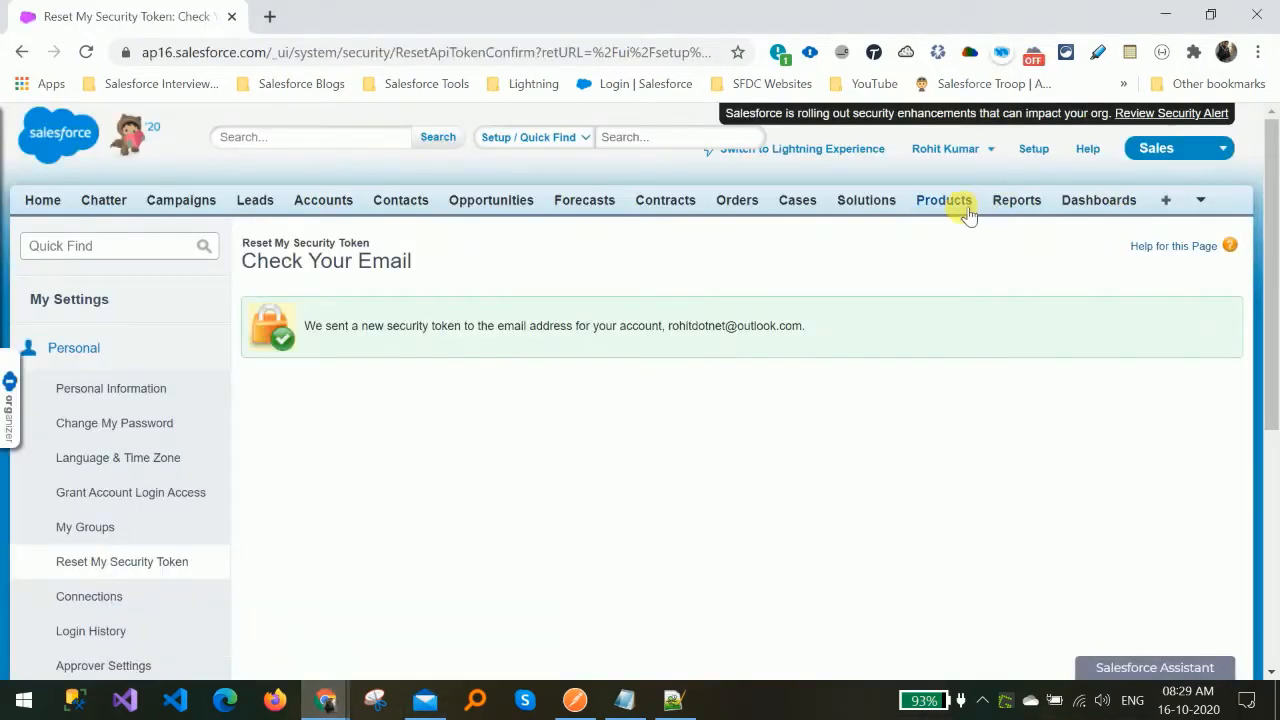
{"action": "left_click", "coordinate": [982, 149]}
{"action": "left_click", "coordinate": [829, 240]}
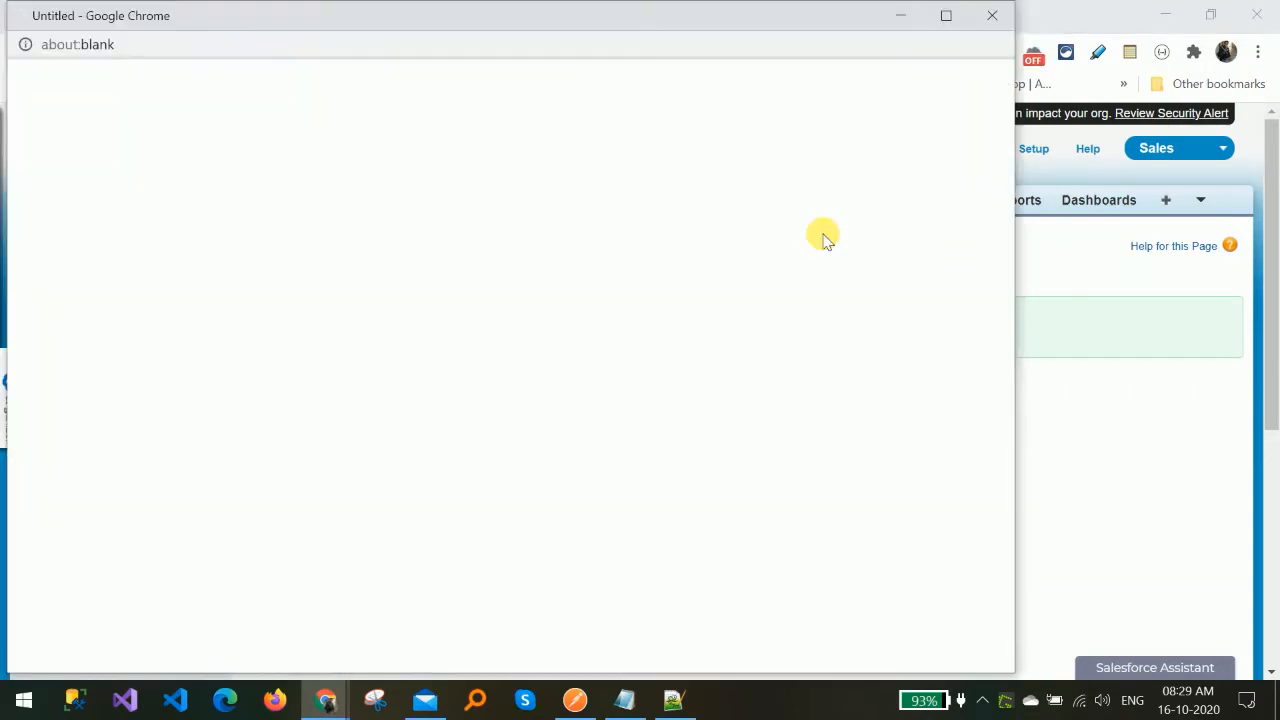
{"action": "left_click", "coordinate": [946, 15]}
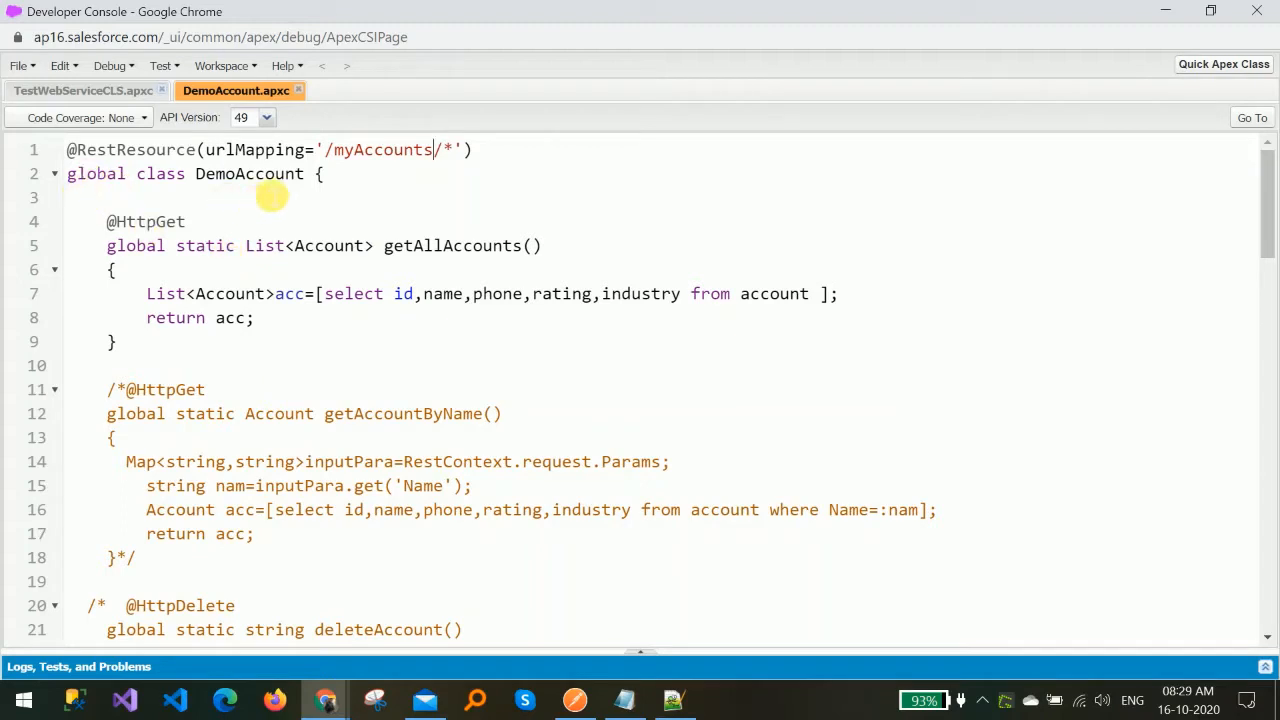
Examine the DemoAccount class's REST urlMapping and its HttpGet getAllAccounts method.
{"action": "double_click", "coordinate": [257, 172]}
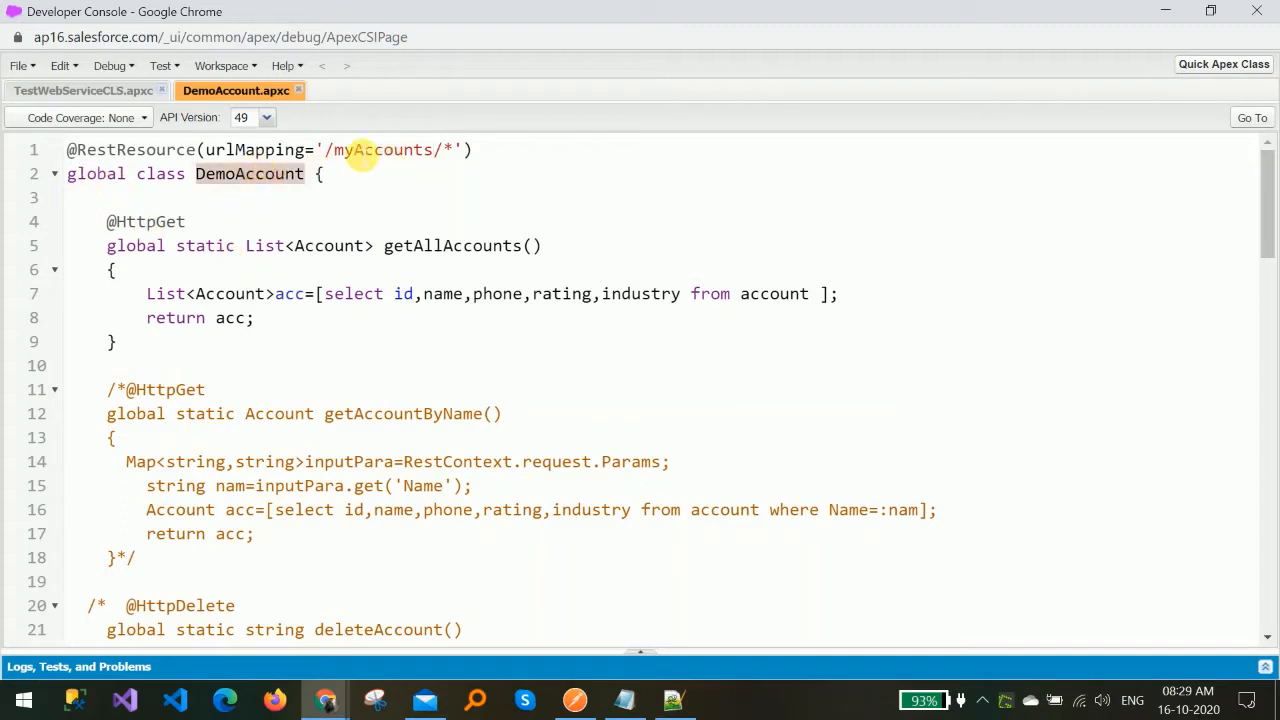
{"action": "left_click", "coordinate": [322, 149]}
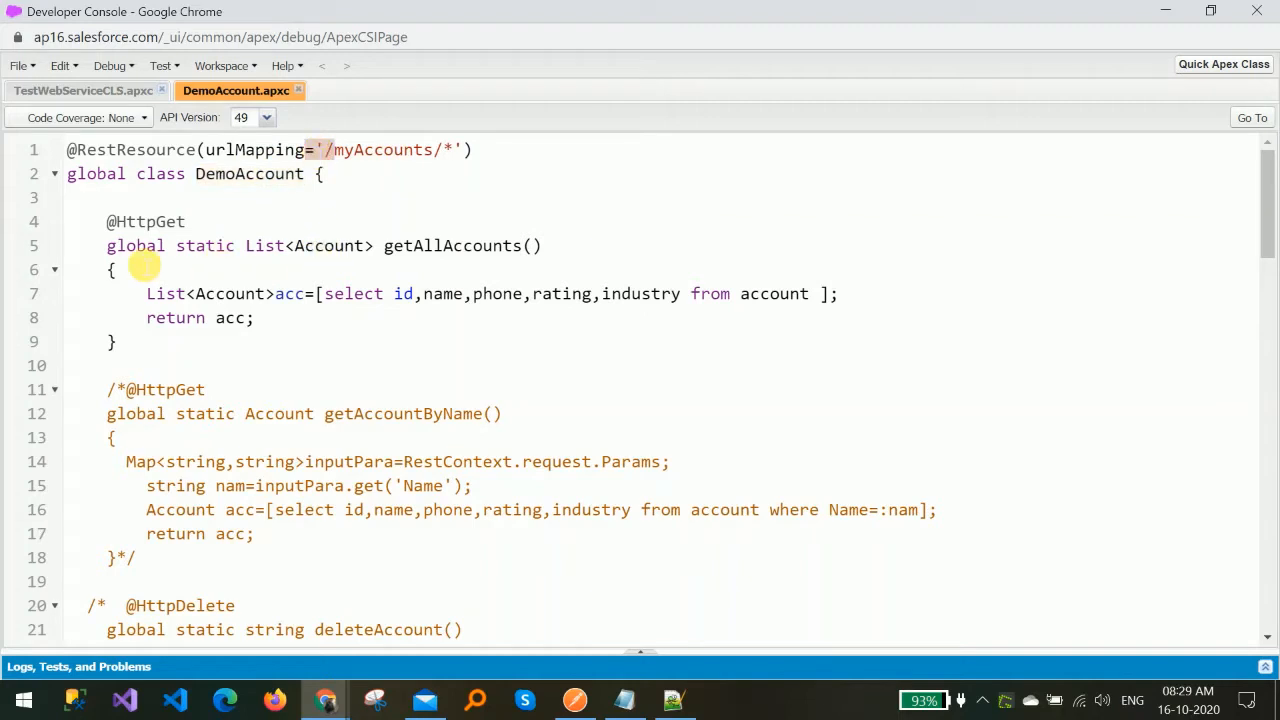
{"action": "double_click", "coordinate": [138, 298]}
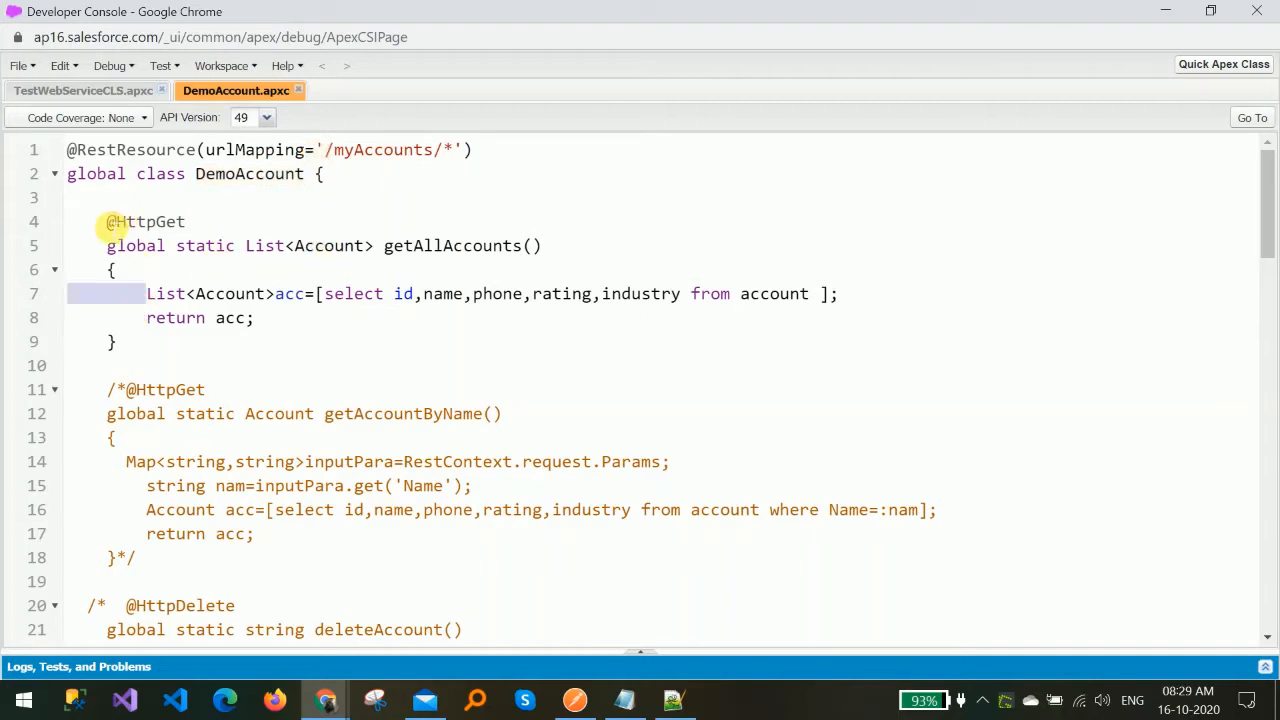
{"action": "double_click", "coordinate": [113, 222]}
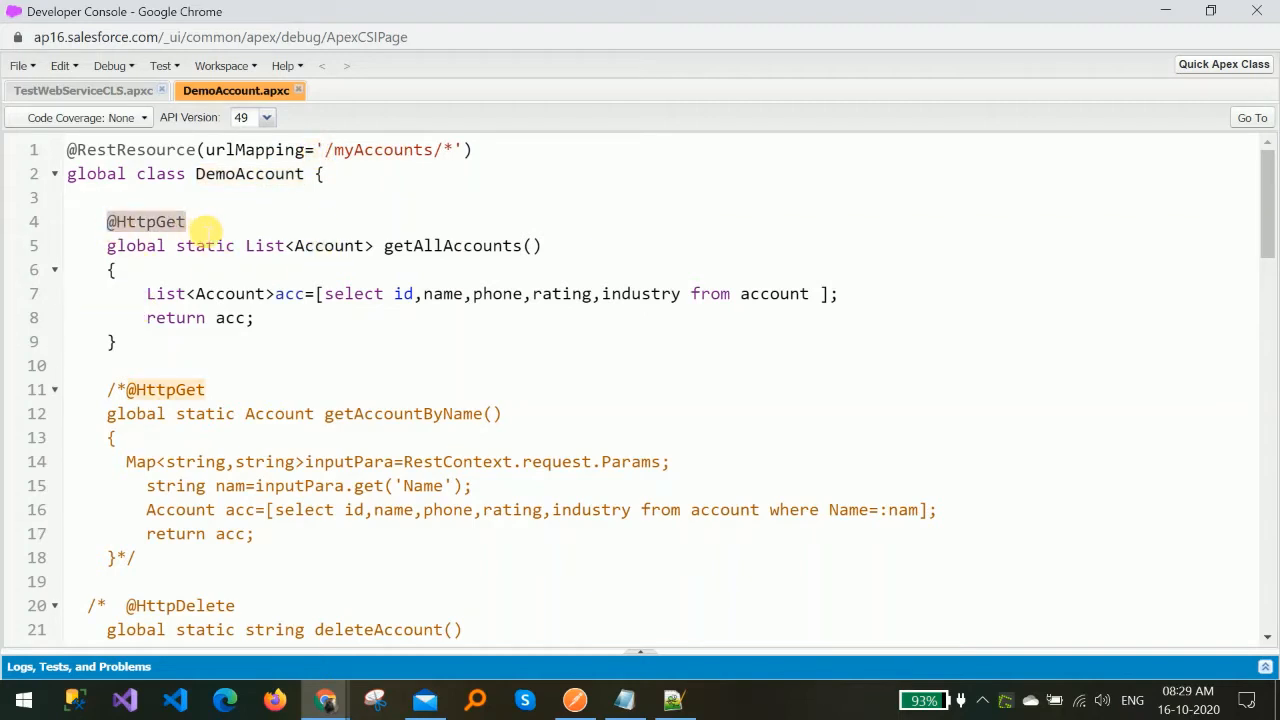
{"action": "left_click", "coordinate": [517, 318]}
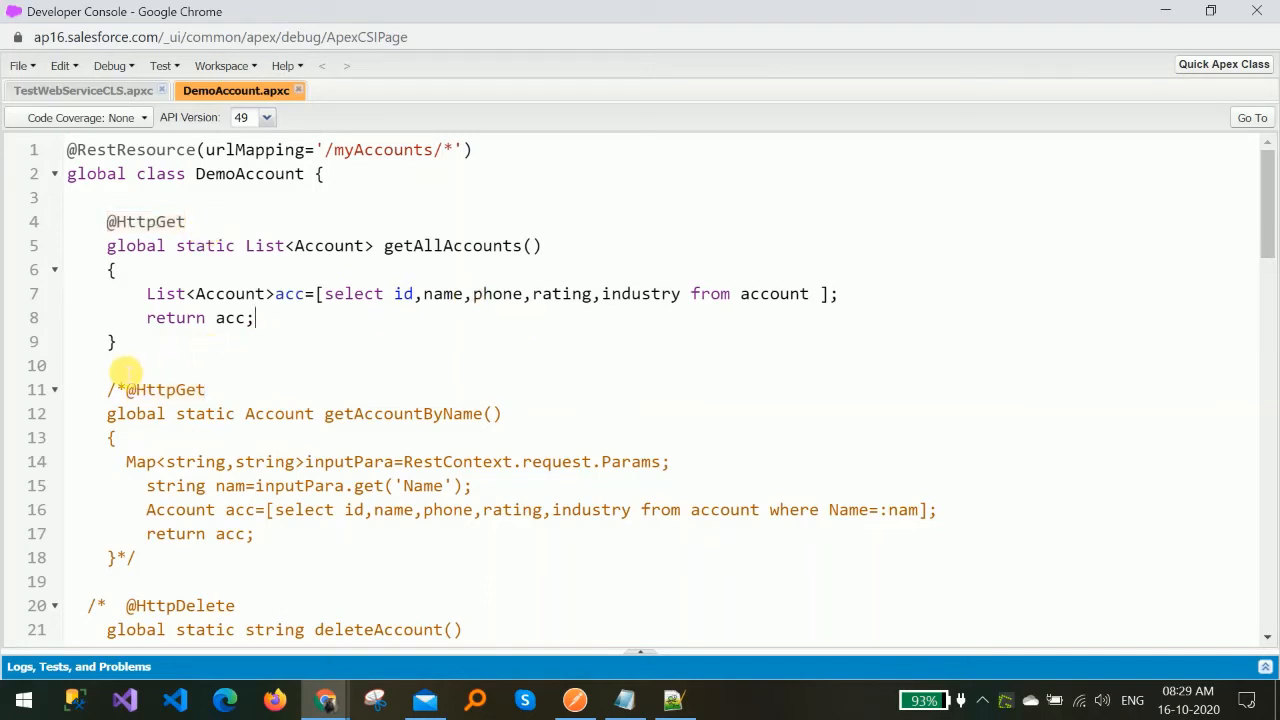
Insert several blank lines below the getAllAccounts method in DemoAccount.apxc.
{"action": "left_click", "coordinate": [127, 370]}
{"action": "key", "text": "Return"}
{"action": "key", "text": "Return"}
{"action": "key", "text": "Return"}
{"action": "key", "text": "Return"}
{"action": "key", "text": "Return"}
{"action": "key", "text": "Return"}
{"action": "key", "text": "Return"}
{"action": "key", "text": "Return"}
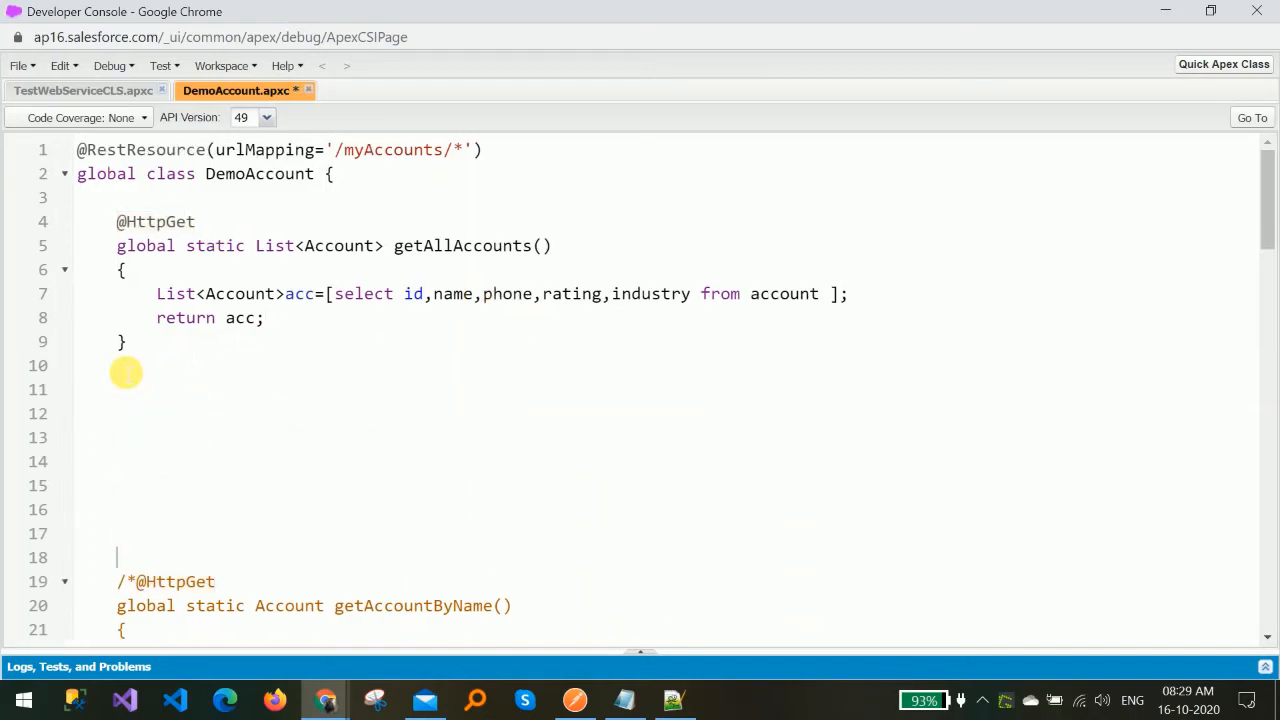
{"action": "key", "text": "Return"}
{"action": "key", "text": "Return"}
{"action": "key", "text": "Return"}
{"action": "key", "text": "Return"}
{"action": "key", "text": "Return"}
{"action": "key", "text": "Return"}
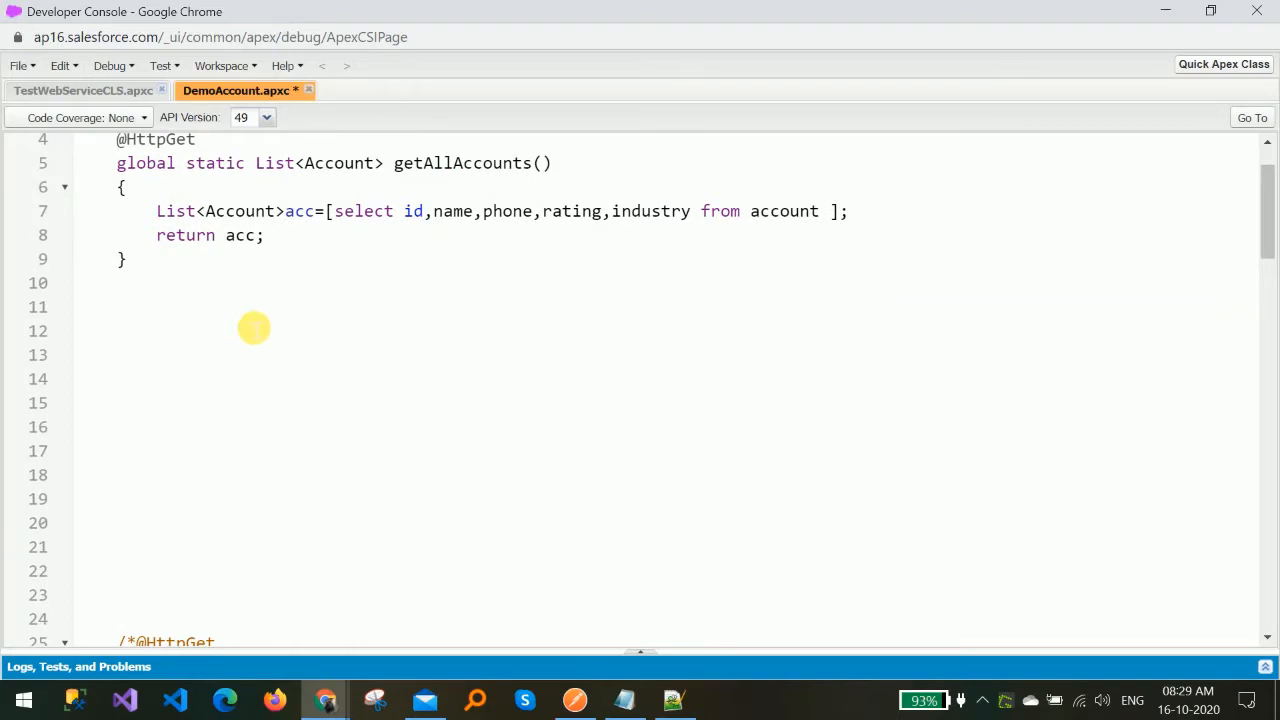
Return to the top of the class and highlight the HttpGet getAllAccounts method block to review it.
{"action": "left_click", "coordinate": [254, 328]}
{"action": "key", "text": "ctrl+Home"}
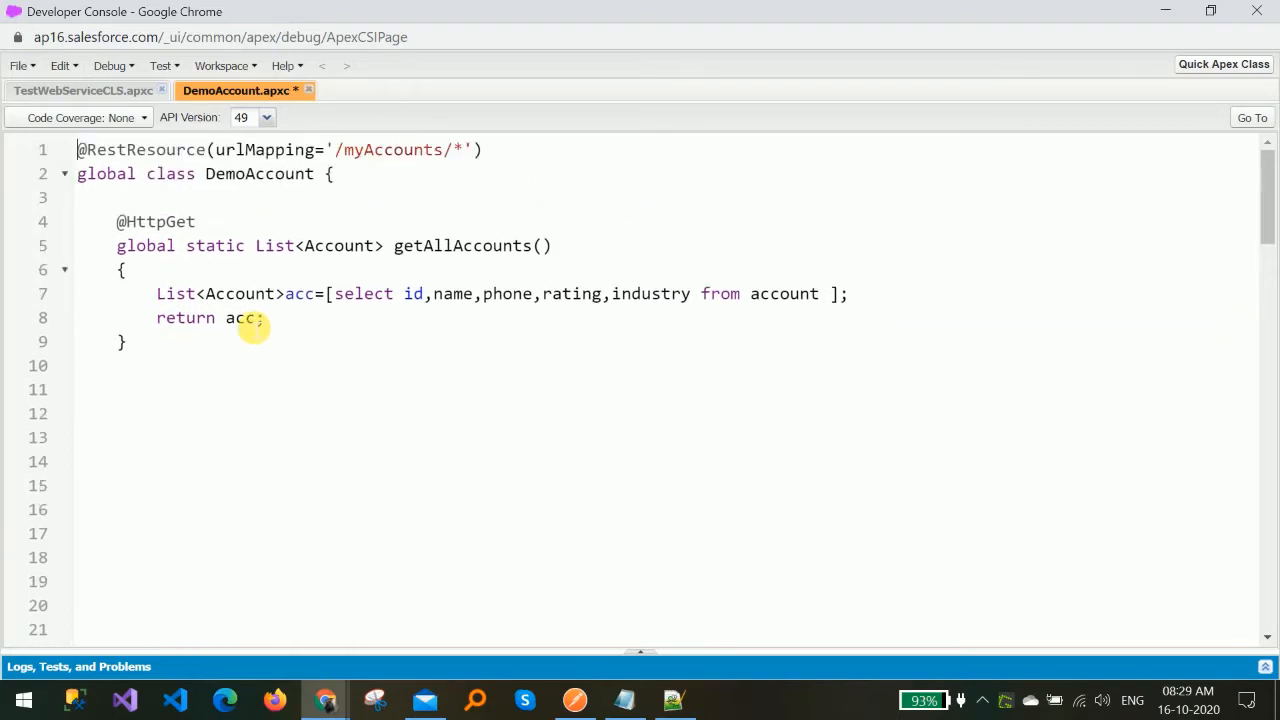
{"action": "left_click_drag", "start_coordinate": [106, 234], "coordinate": [222, 386]}
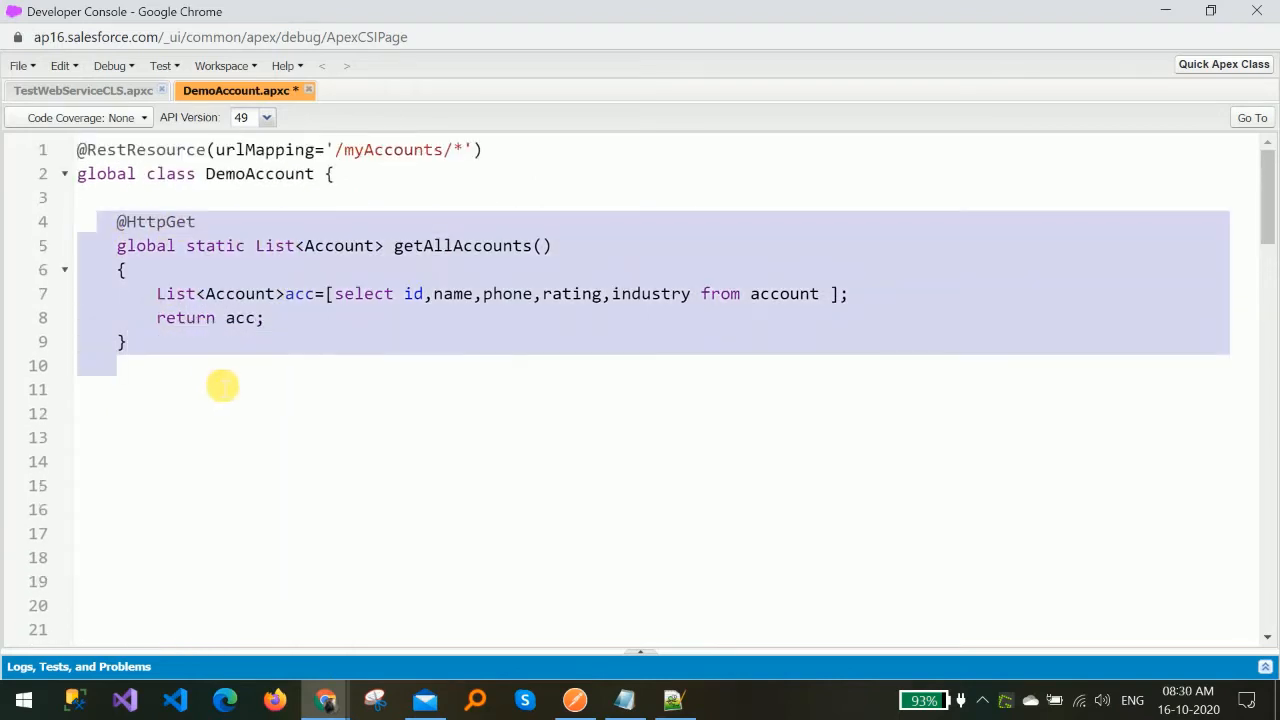
{"action": "left_click", "coordinate": [485, 353]}
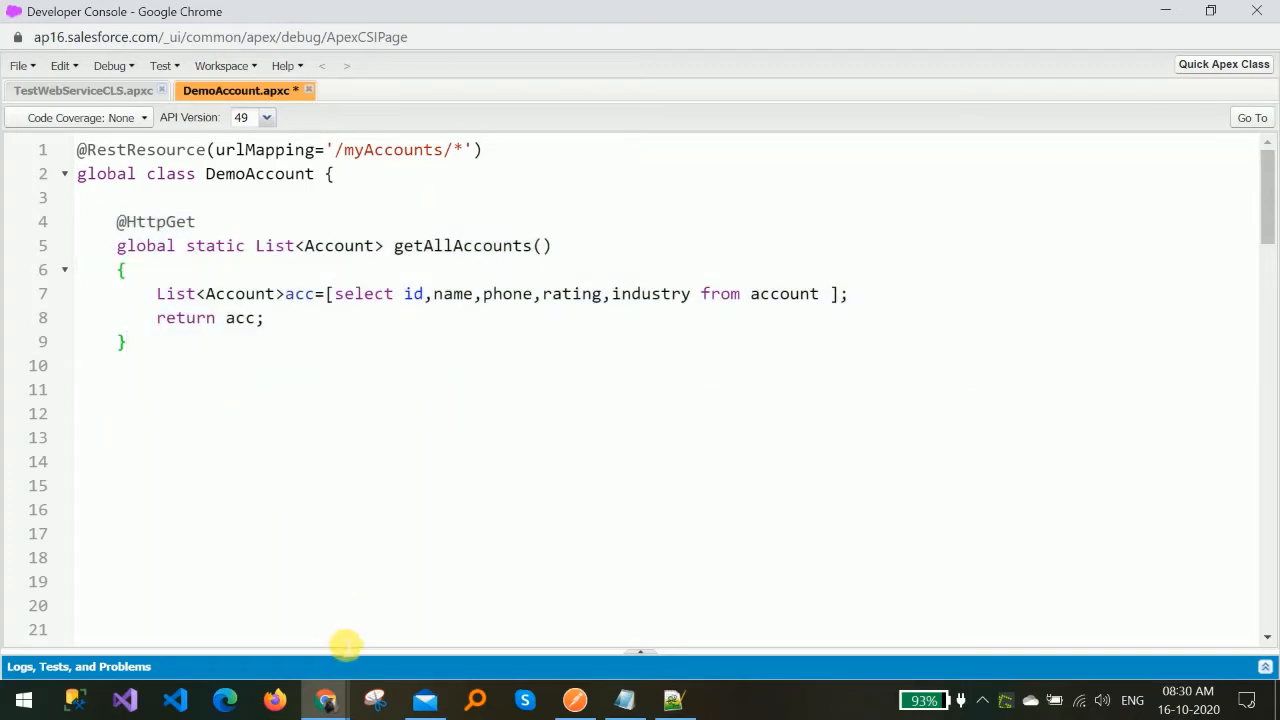
Open Workbench in a new tab and log in with Salesforce after agreeing to the terms of service.
{"action": "key", "text": "ctrl+n"}
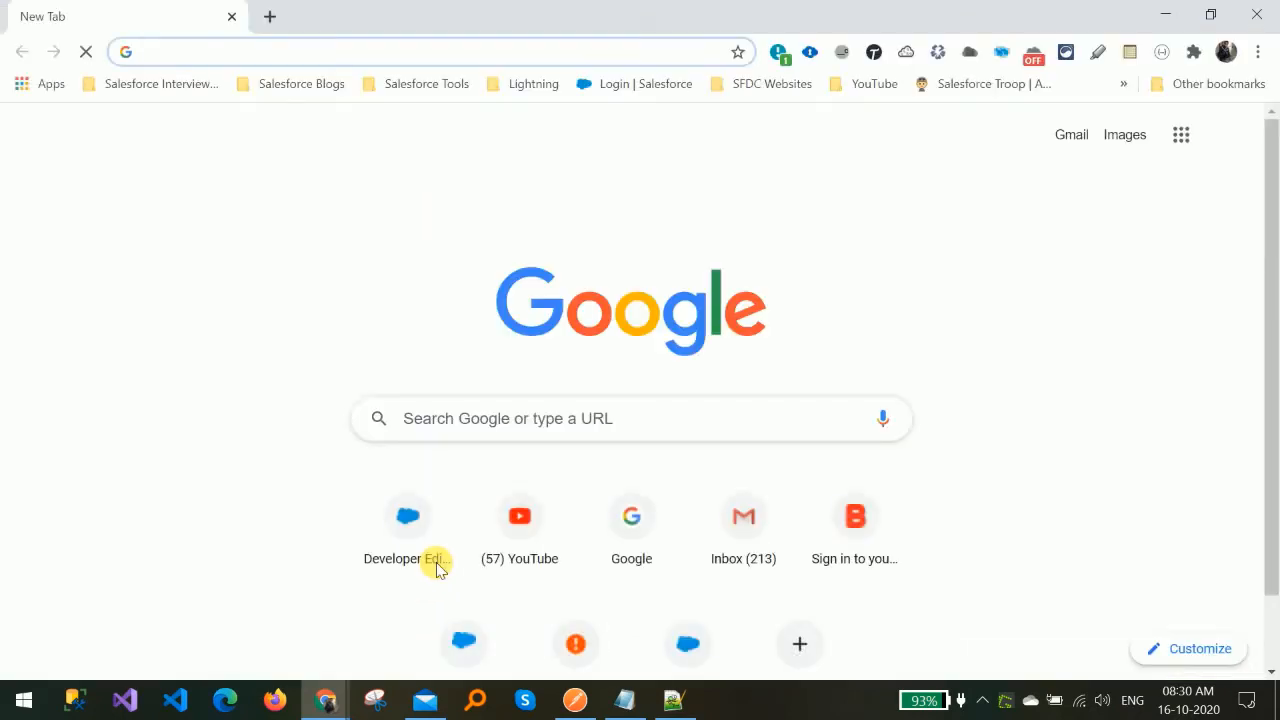
{"action": "type", "text": "work"}
{"action": "key", "text": "Return"}
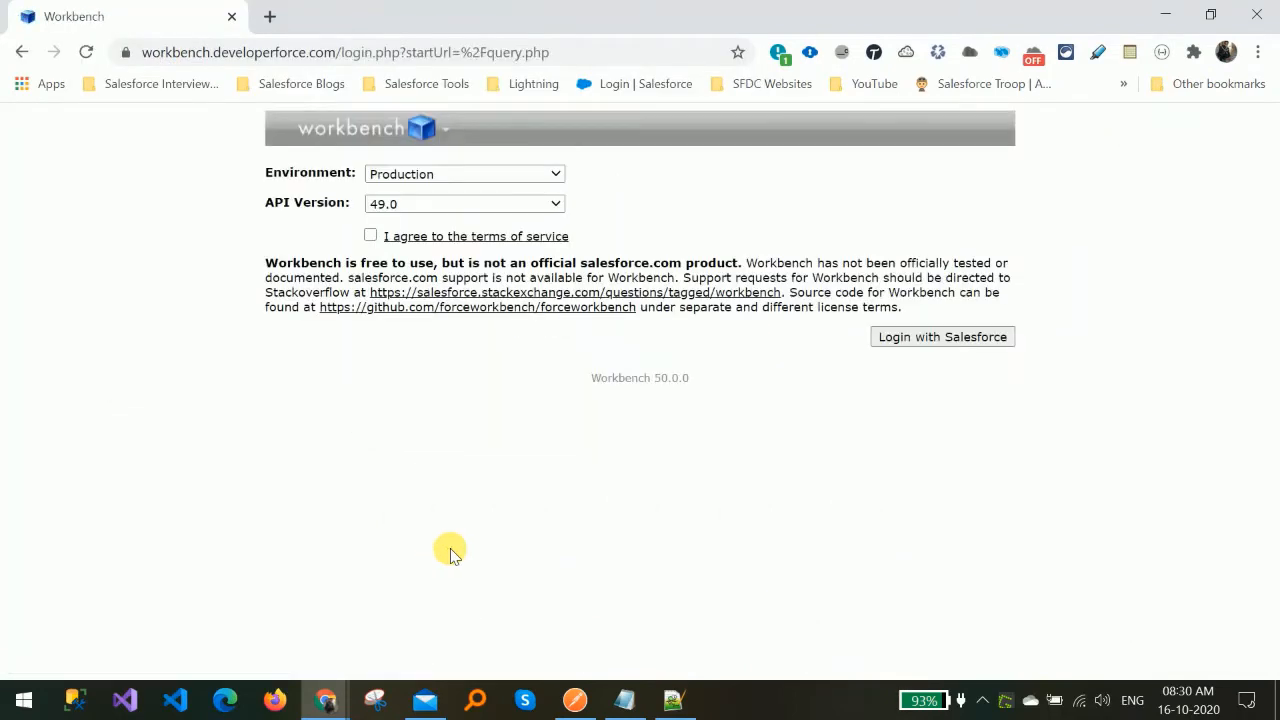
{"action": "left_click", "coordinate": [371, 236]}
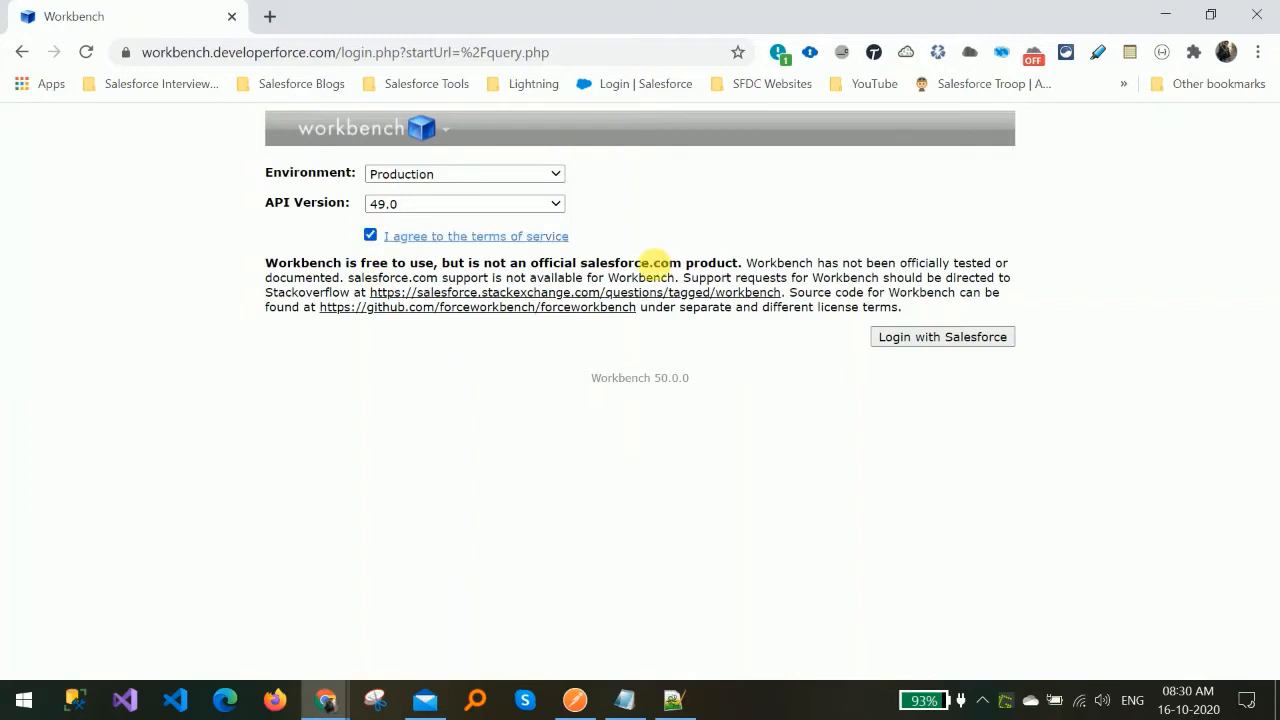
{"action": "left_click", "coordinate": [973, 338]}
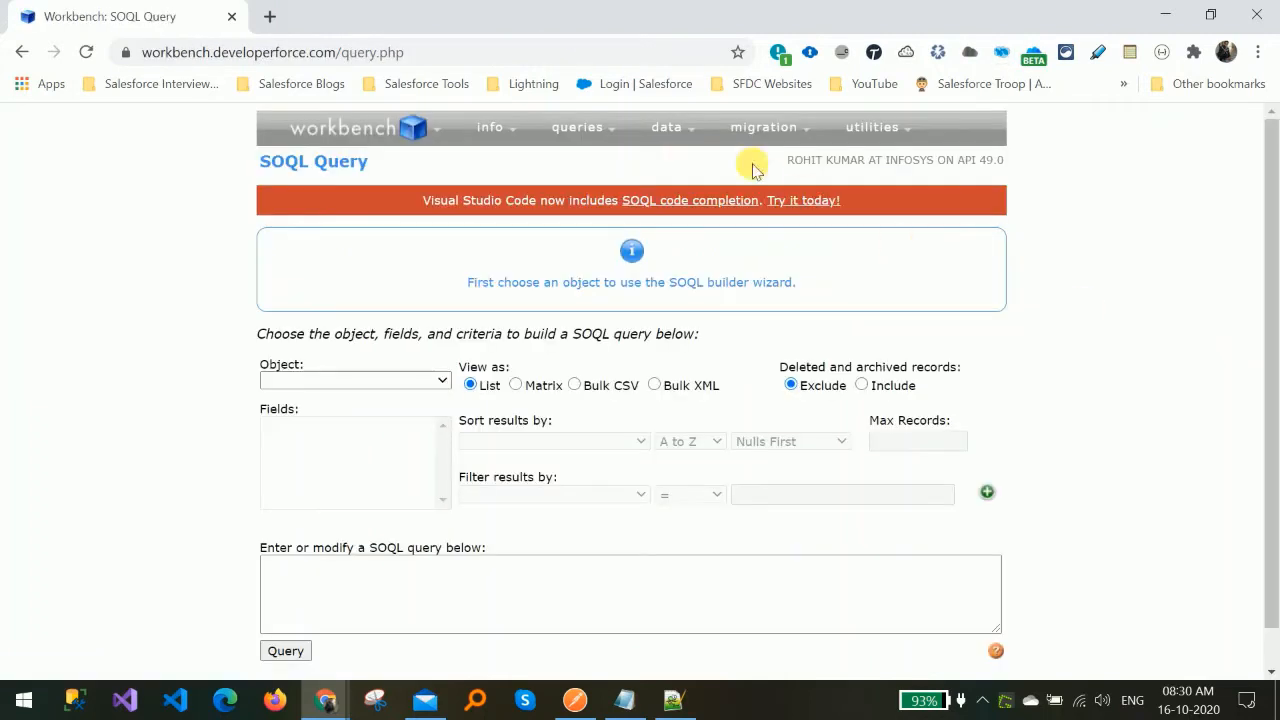
Open the REST Explorer utility in Workbench.
{"action": "mouse_move", "coordinate": [370, 130]}
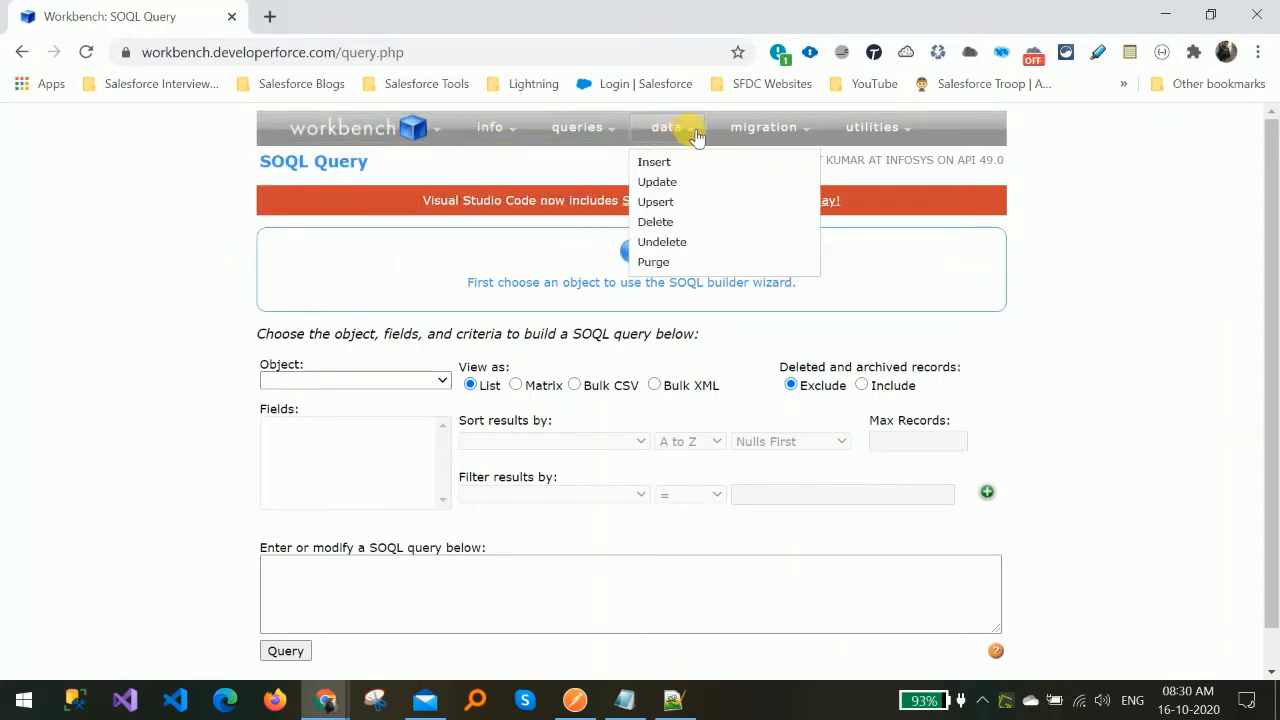
{"action": "mouse_move", "coordinate": [770, 135]}
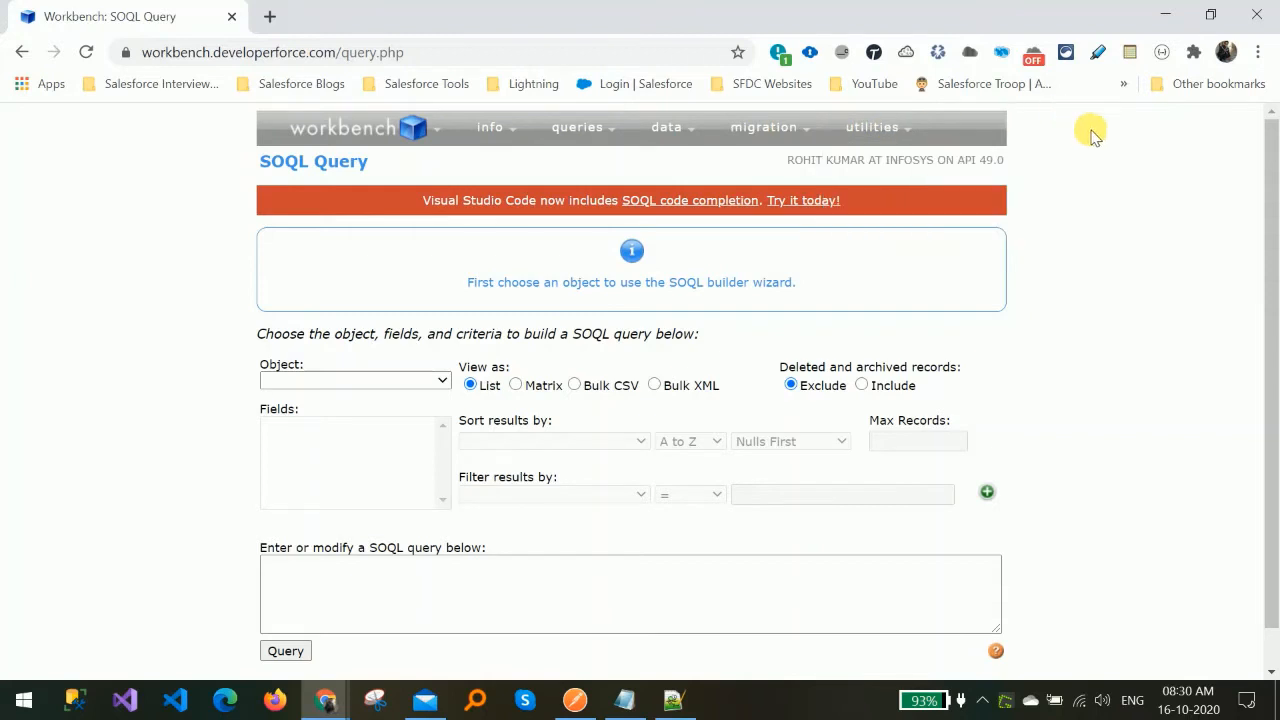
{"action": "mouse_move", "coordinate": [906, 134]}
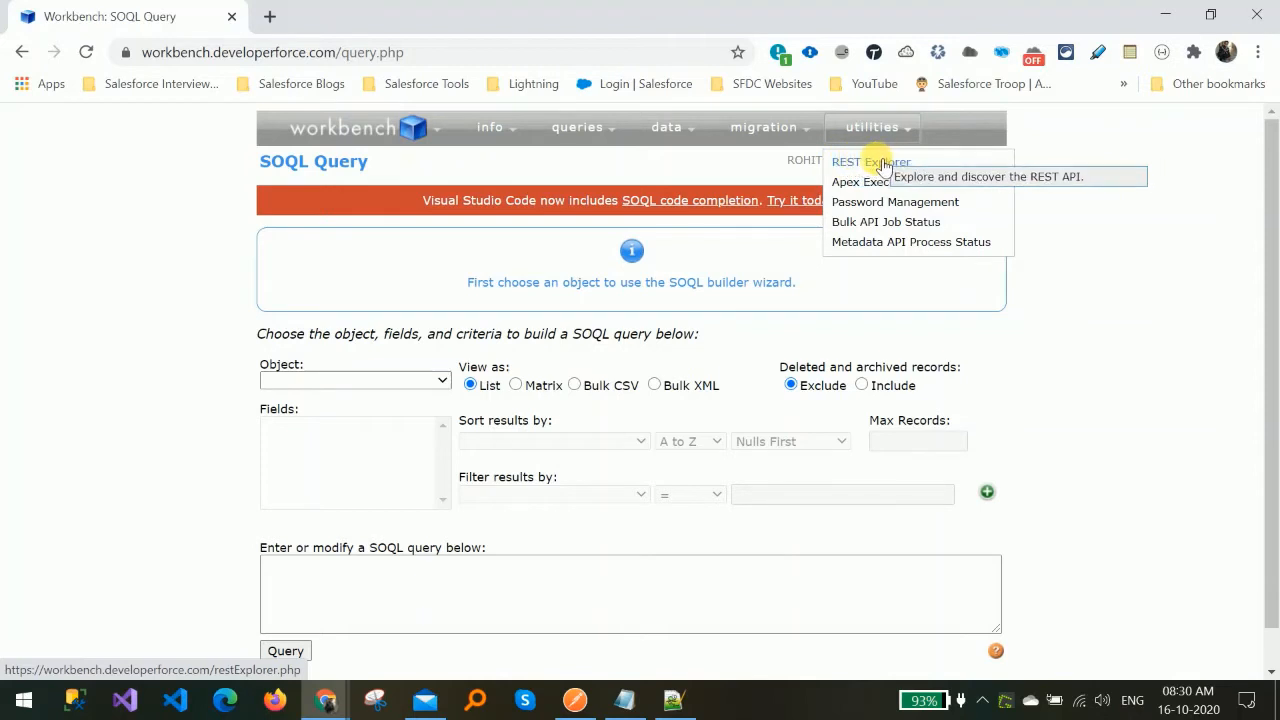
{"action": "left_click", "coordinate": [884, 164]}
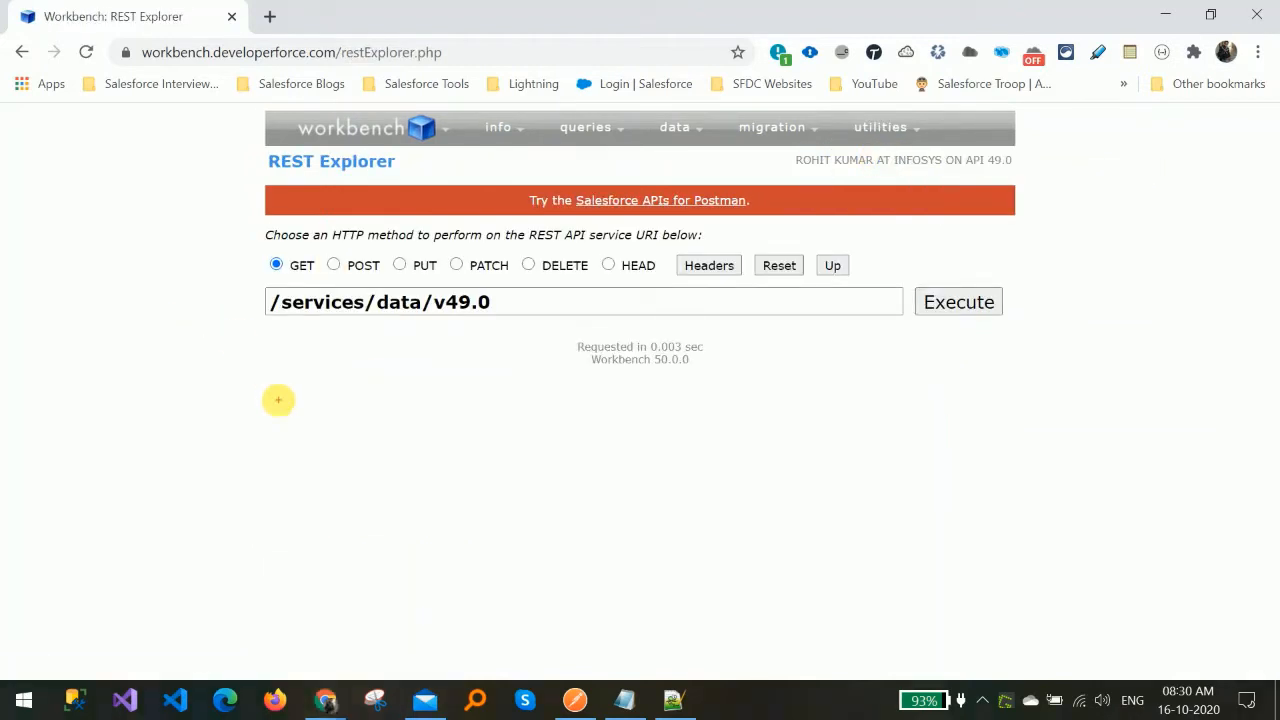
{"action": "mouse_move", "coordinate": [277, 254]}
{"action": "left_mouse_down"}
{"action": "mouse_move", "coordinate": [237, 263]}
{"action": "mouse_move", "coordinate": [292, 273]}
{"action": "mouse_move", "coordinate": [457, 238]}
{"action": "mouse_move", "coordinate": [610, 251]}
{"action": "mouse_move", "coordinate": [742, 226]}
{"action": "left_mouse_up"}
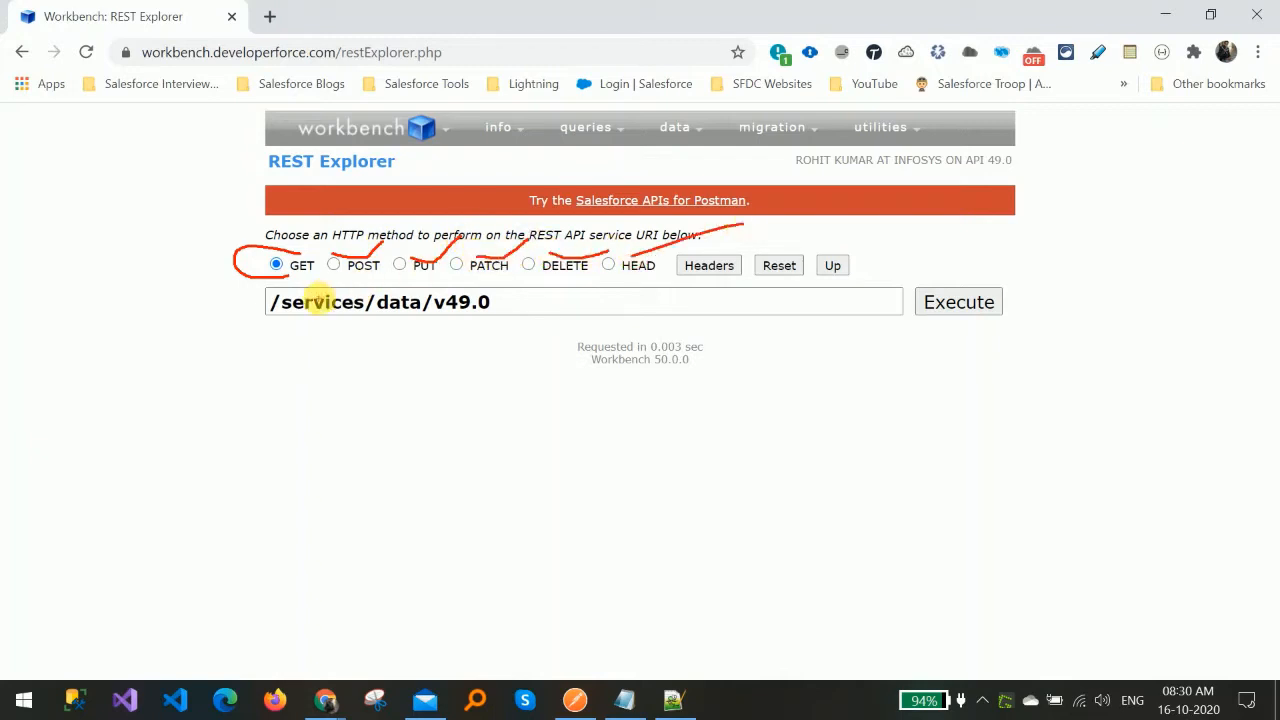
{"action": "key", "text": "Escape"}
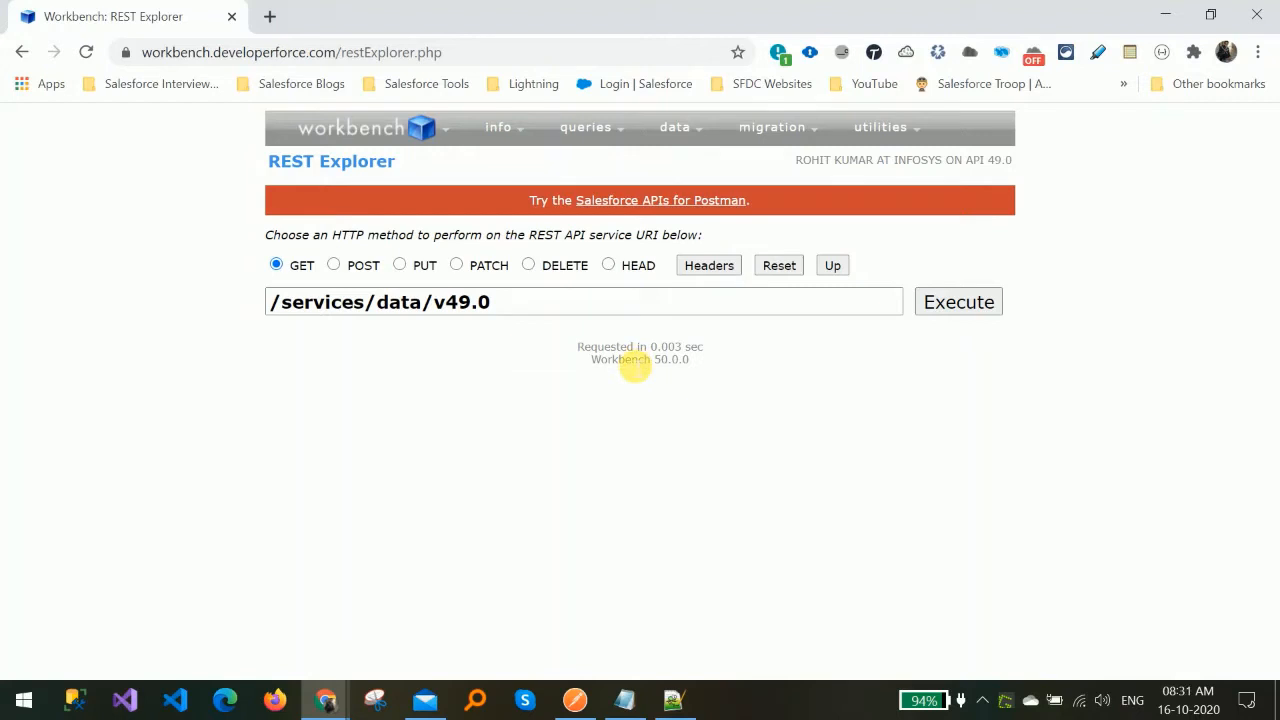
Execute the default GET request on /services/data/v49.0 and view the returned service list.
{"action": "left_click", "coordinate": [376, 303]}
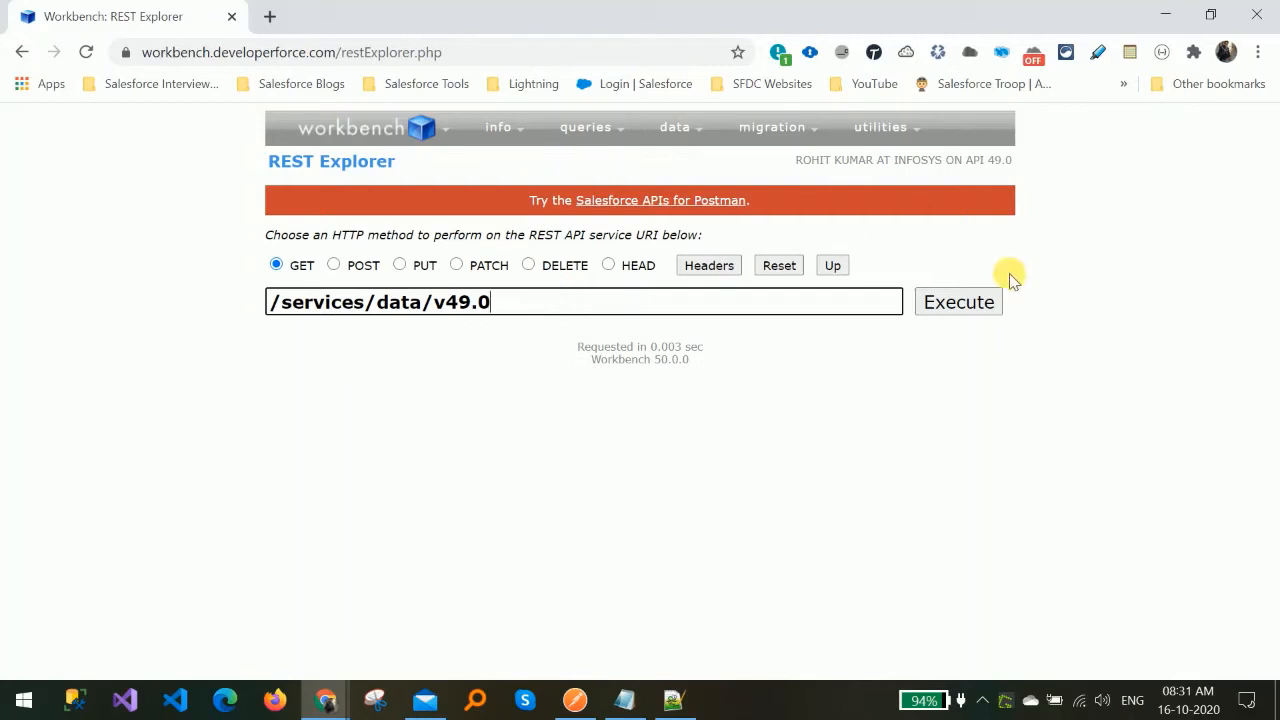
{"action": "left_click", "coordinate": [958, 305]}
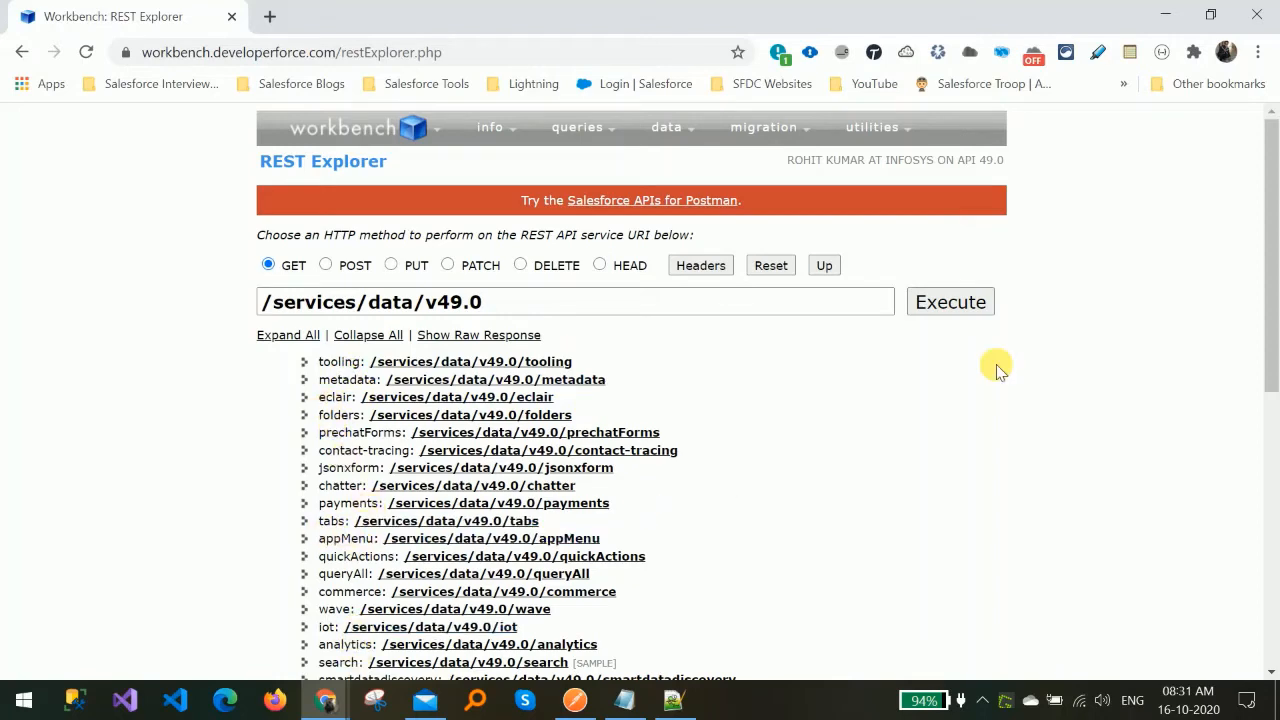
{"action": "left_click_drag", "start_coordinate": [1272, 300], "coordinate": [1276, 198]}
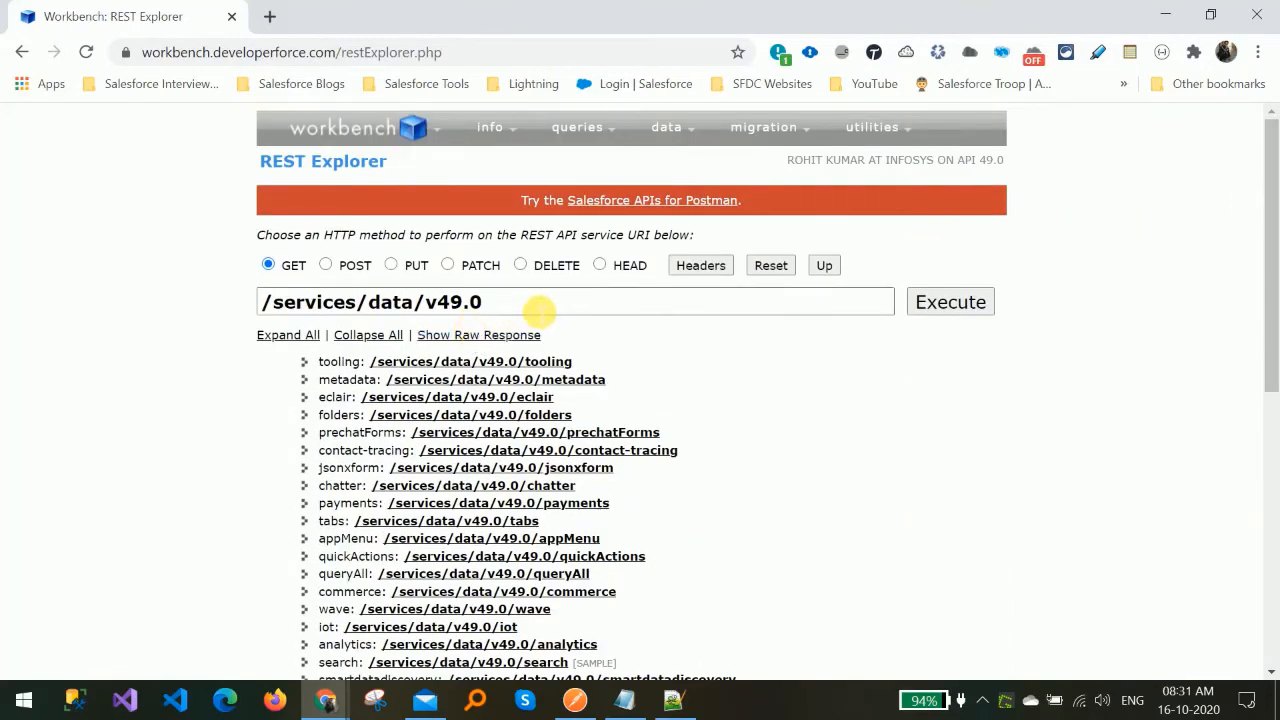
Change the REST URI to /services/apexrest/.
{"action": "left_click", "coordinate": [538, 311]}
{"action": "key", "text": "BackSpace"}
{"action": "key", "text": "BackSpace"}
{"action": "key", "text": "BackSpace"}
{"action": "key", "text": "BackSpace"}
{"action": "key", "text": "BackSpace"}
{"action": "key", "text": "BackSpace"}
{"action": "key", "text": "BackSpace"}
{"action": "key", "text": "BackSpace"}
{"action": "key", "text": "BackSpace"}
{"action": "key", "text": "BackSpace"}
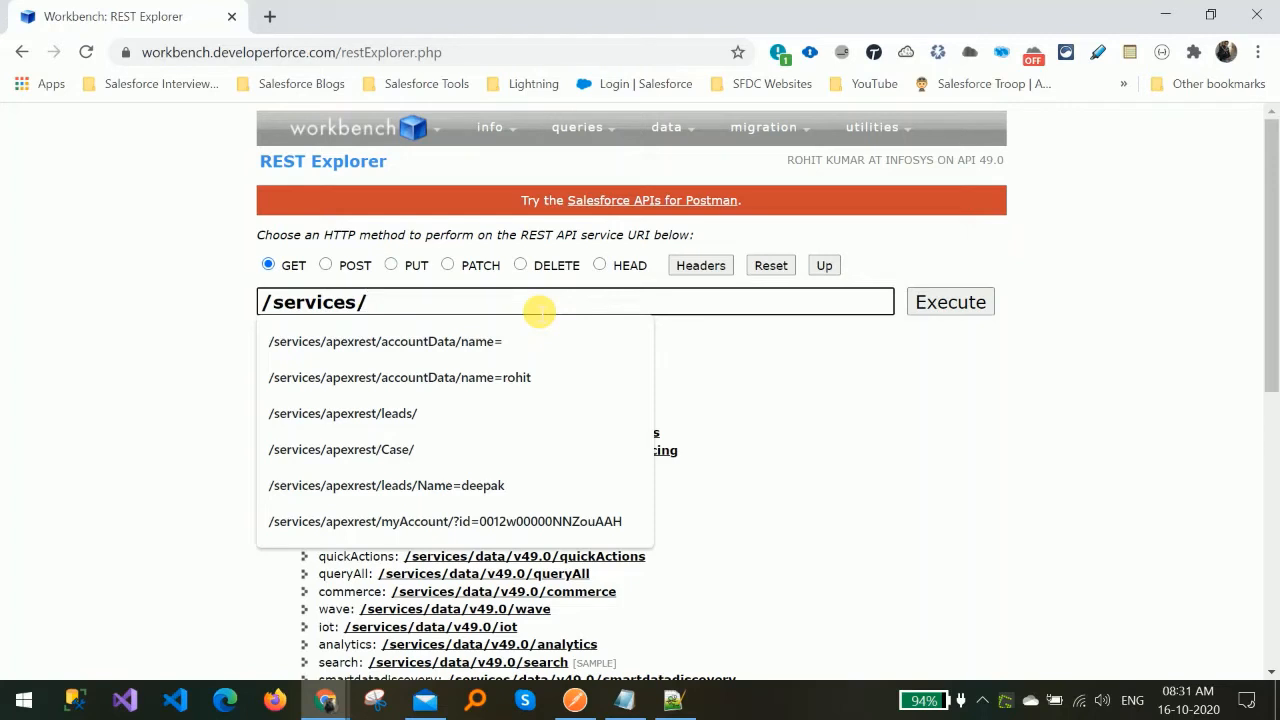
{"action": "type", "text": "apexrest/"}
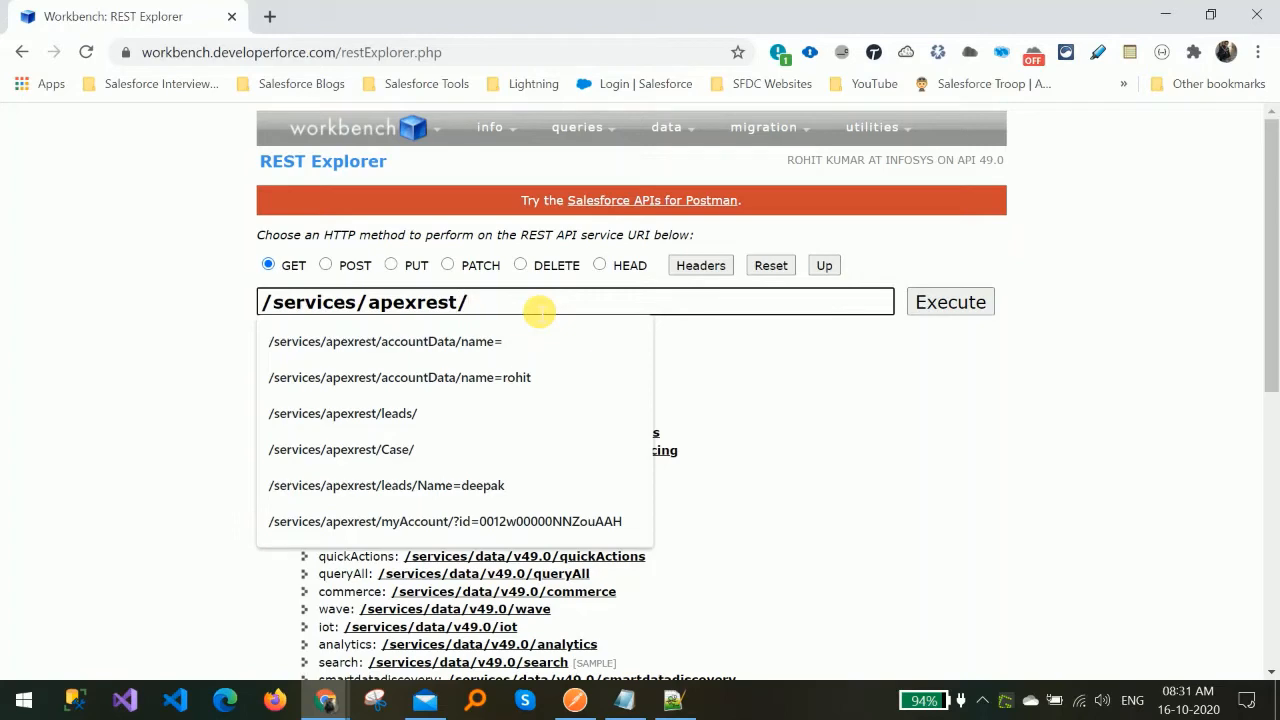
Copy myAccounts from the class's urlMapping and append it to the URI as /services/apexrest/myAccounts.
{"action": "key", "text": "alt+Tab"}
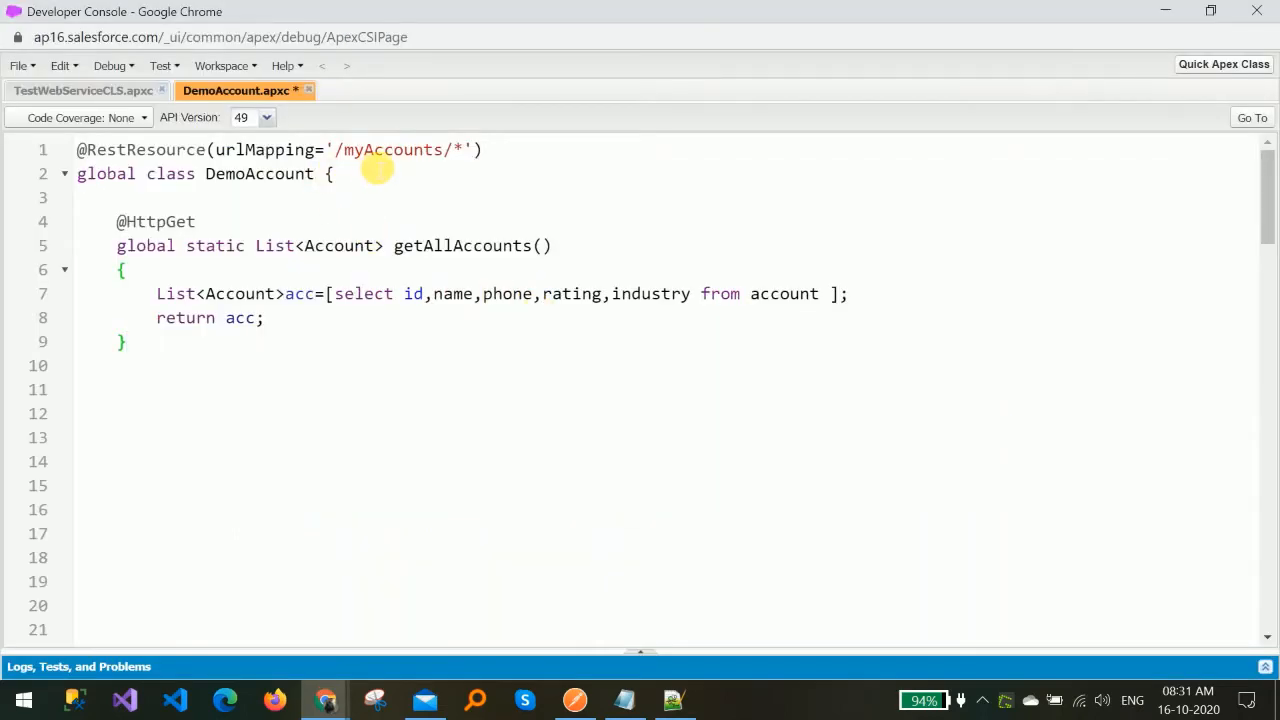
{"action": "double_click", "coordinate": [385, 158]}
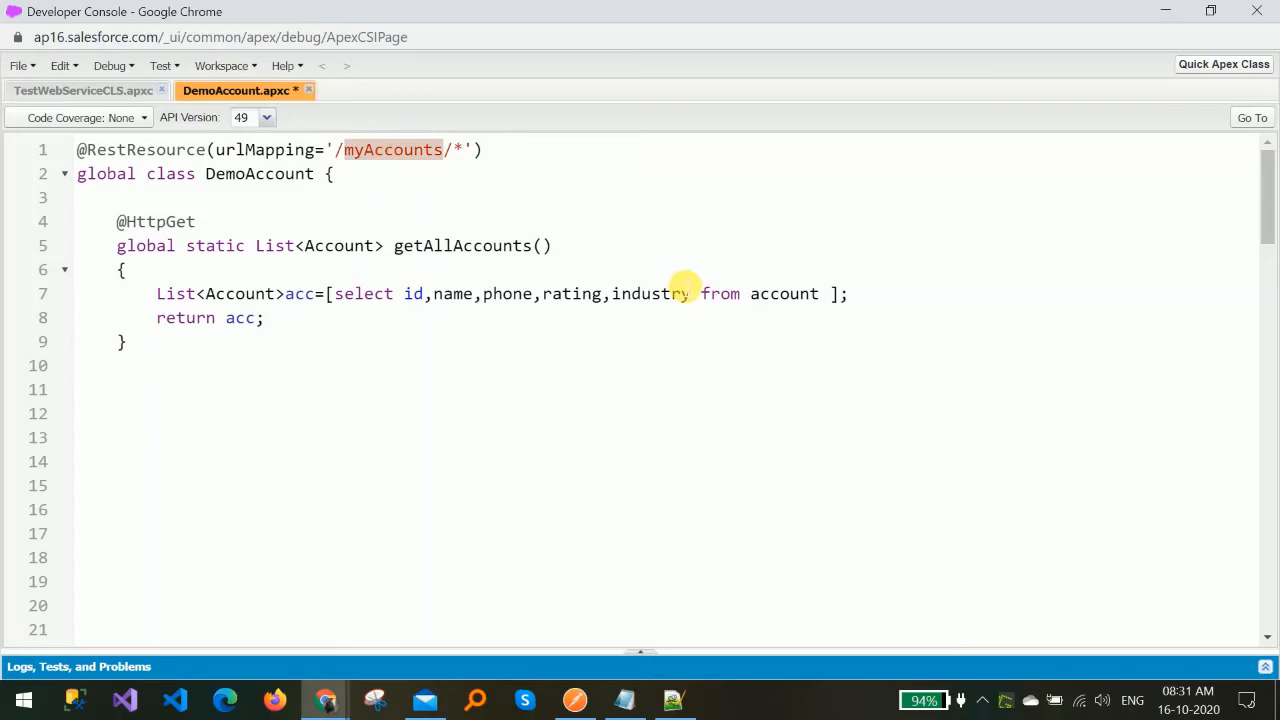
{"action": "key", "text": "alt+Tab"}
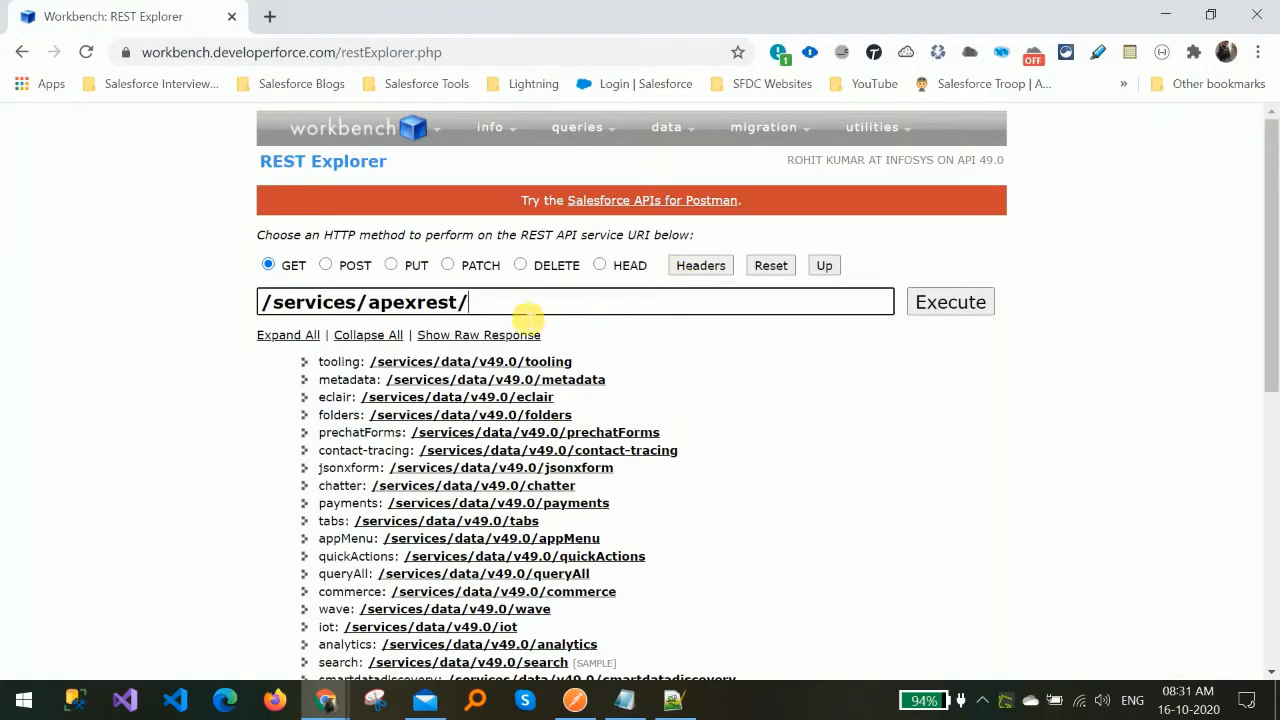
{"action": "type", "text": "myAccounts"}
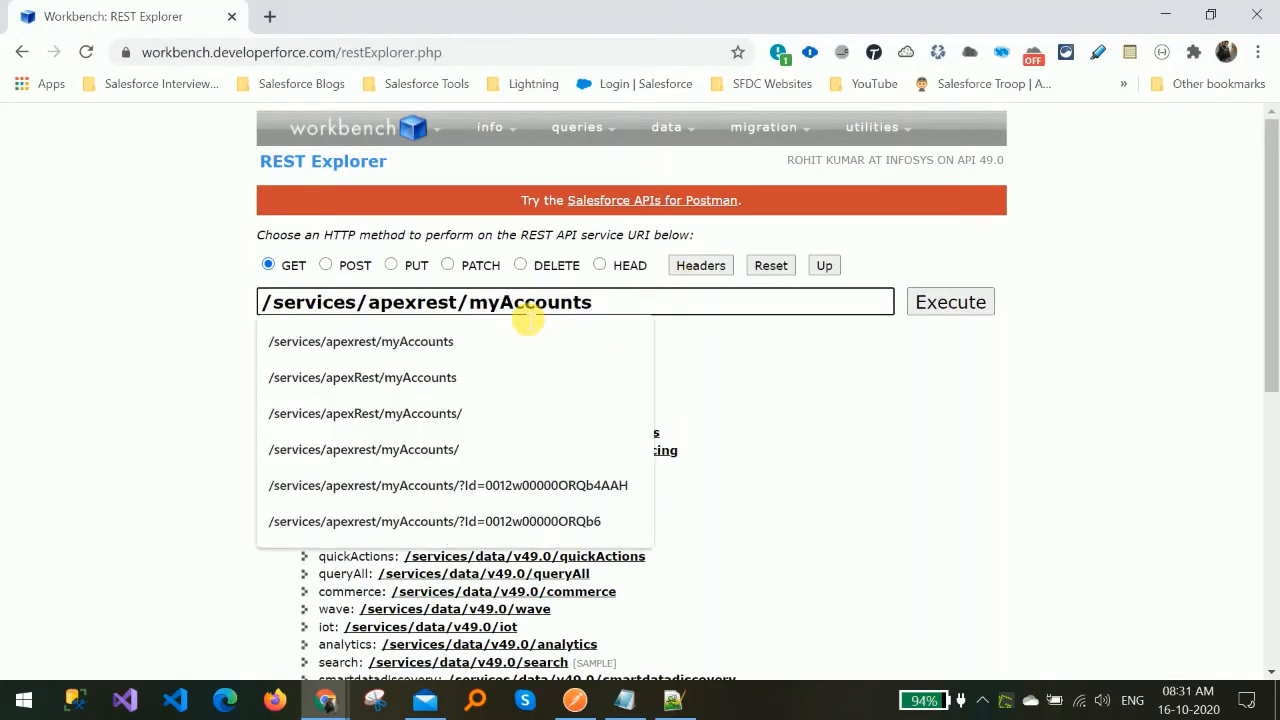
Execute the GET request on /services/apexrest/myAccounts and scroll through the returned accounts.
{"action": "left_click", "coordinate": [986, 371]}
{"action": "left_click", "coordinate": [953, 308]}
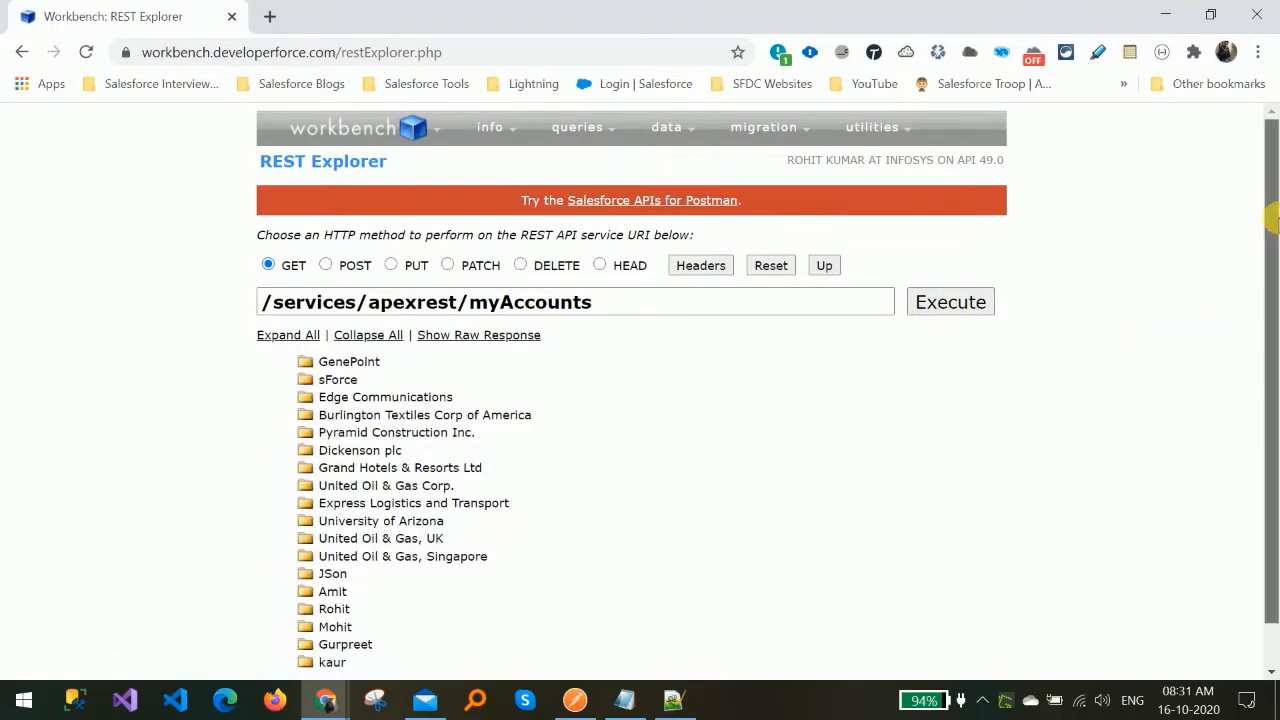
{"action": "scroll", "coordinate": [1270, 300], "scroll_direction": "down", "scroll_amount": 1}
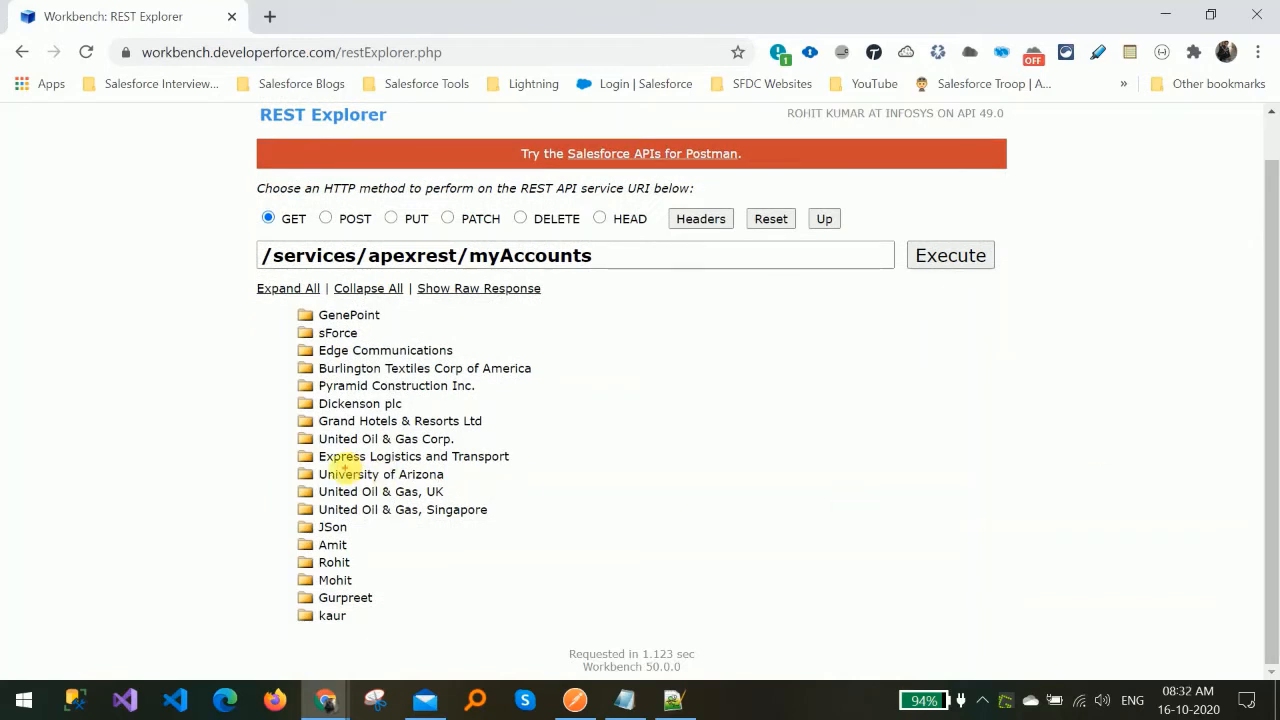
{"action": "mouse_move", "coordinate": [286, 307]}
{"action": "left_mouse_down"}
{"action": "mouse_move", "coordinate": [366, 400]}
{"action": "mouse_move", "coordinate": [500, 660]}
{"action": "mouse_move", "coordinate": [548, 640]}
{"action": "left_mouse_up"}
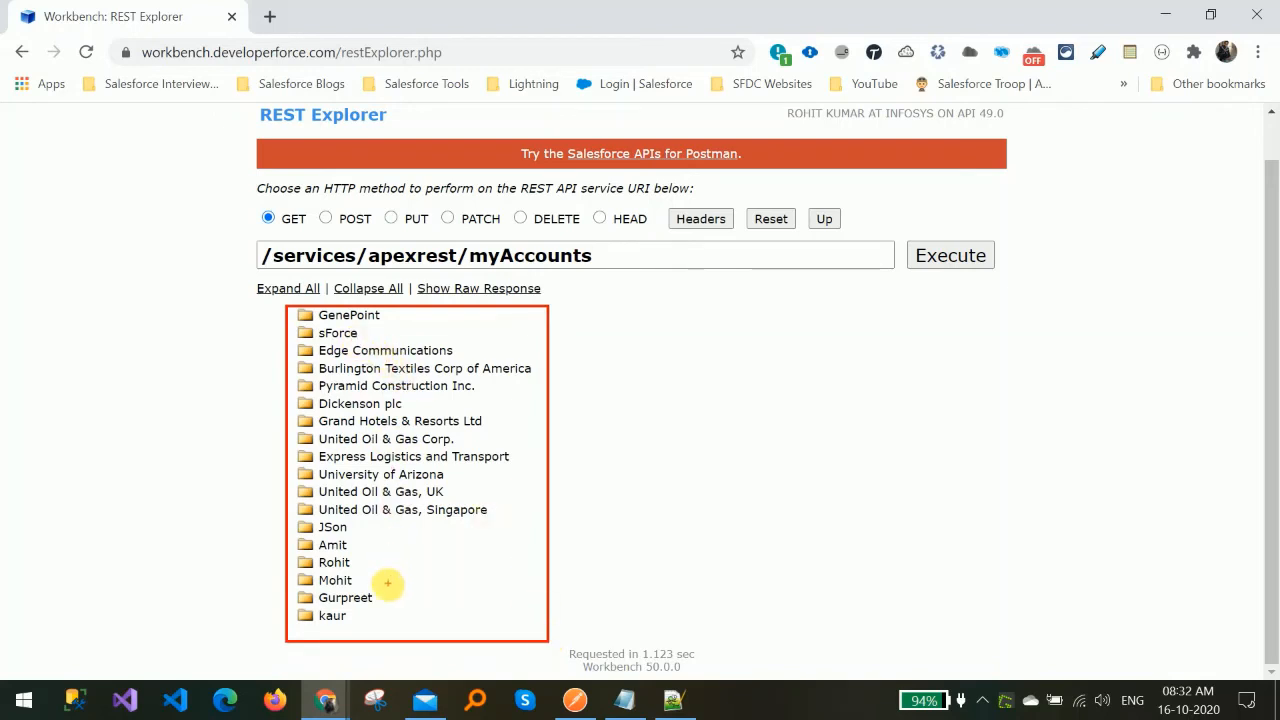
{"action": "mouse_move", "coordinate": [352, 540]}
{"action": "left_mouse_down"}
{"action": "mouse_move", "coordinate": [380, 614]}
{"action": "mouse_move", "coordinate": [348, 632]}
{"action": "left_mouse_up"}
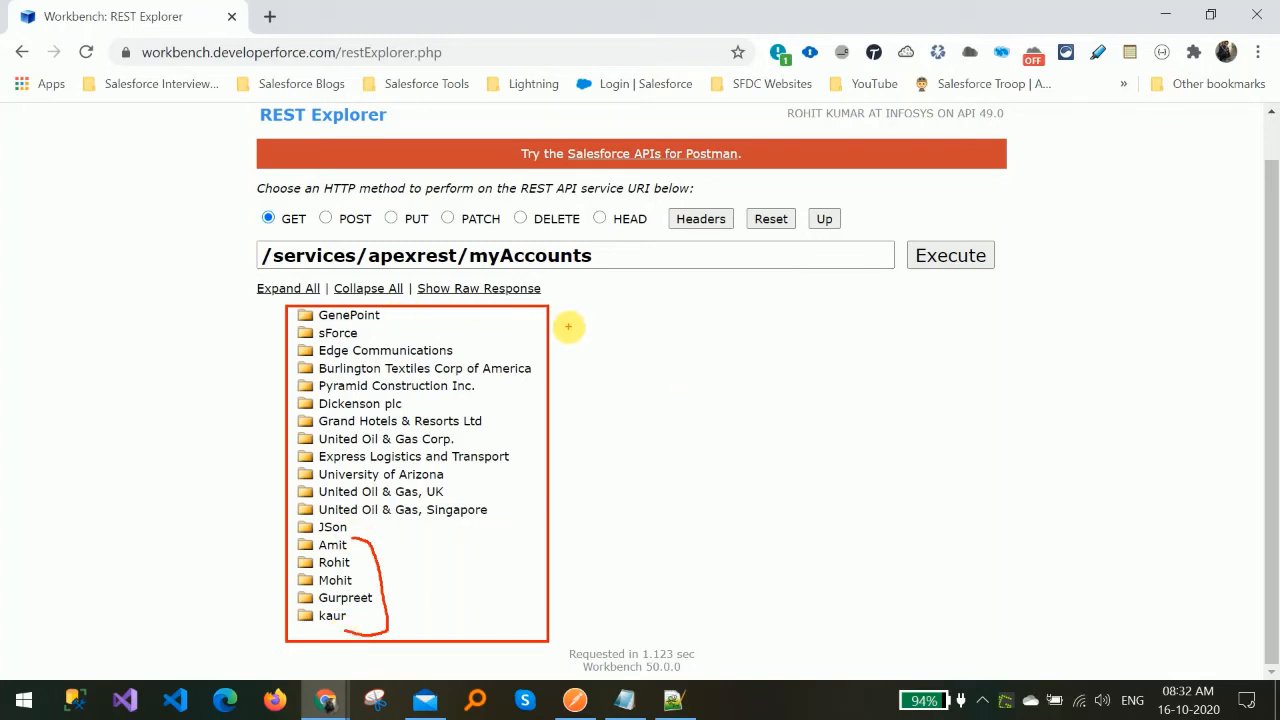
{"action": "key", "text": "Escape"}
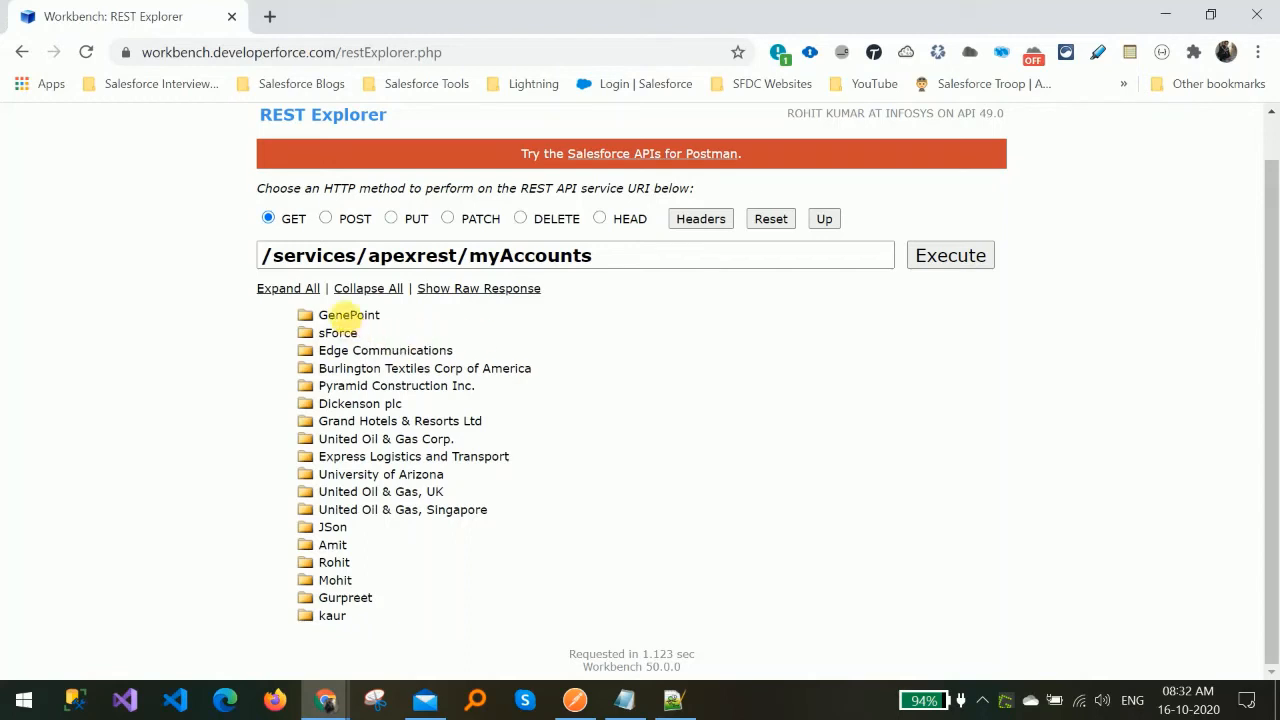
Show the raw response of the myAccounts GET request.
{"action": "left_click", "coordinate": [470, 296]}
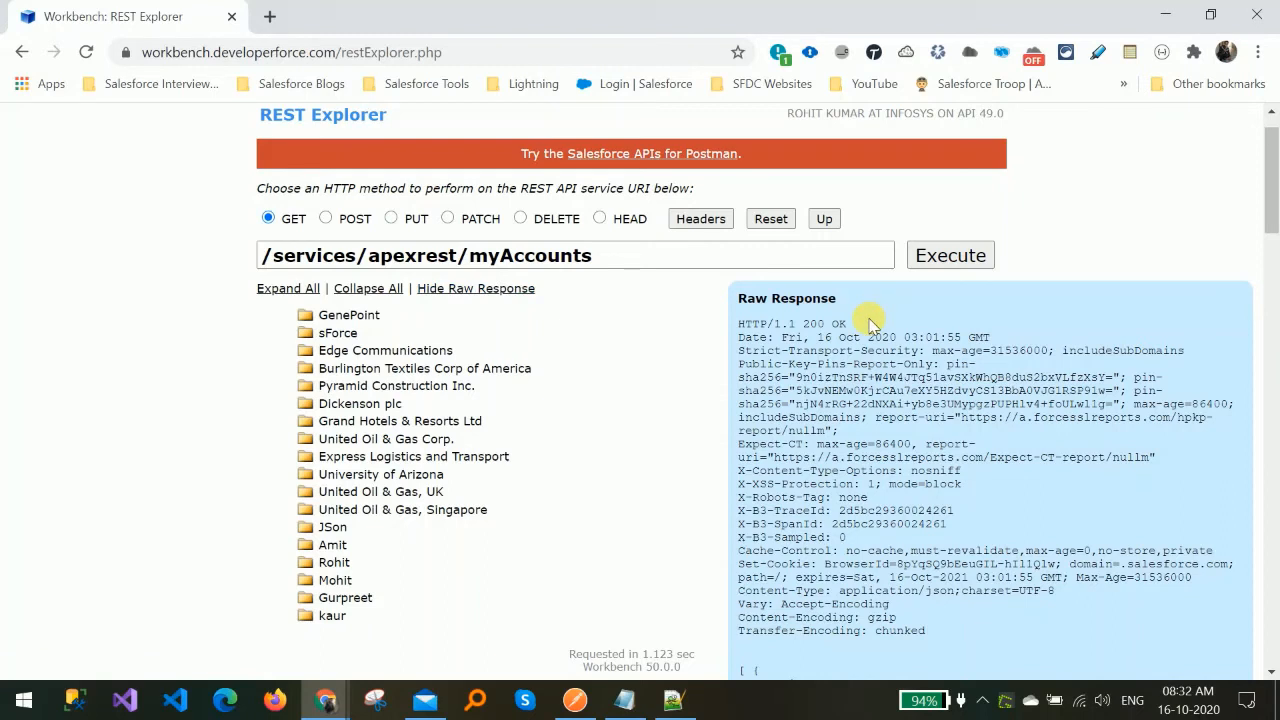
{"action": "mouse_move", "coordinate": [843, 311]}
{"action": "left_mouse_down"}
{"action": "mouse_move", "coordinate": [722, 316]}
{"action": "mouse_move", "coordinate": [745, 328]}
{"action": "left_mouse_up"}
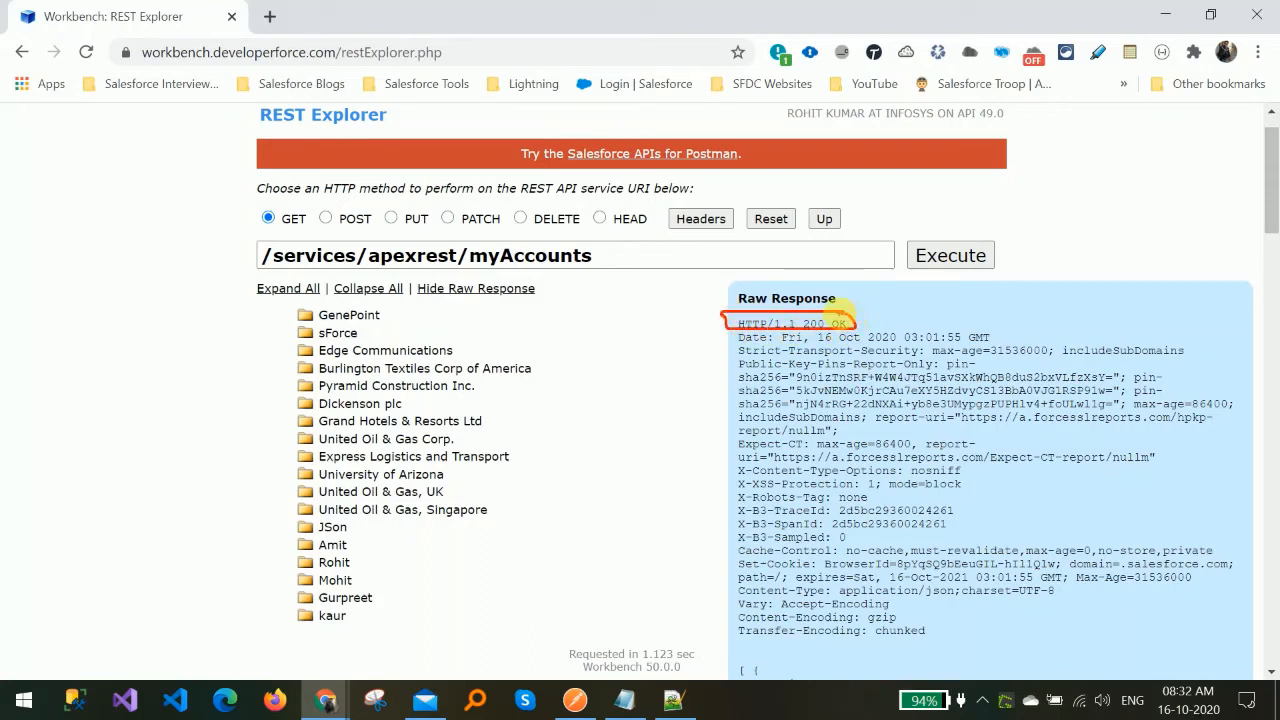
{"action": "key", "text": "Escape"}
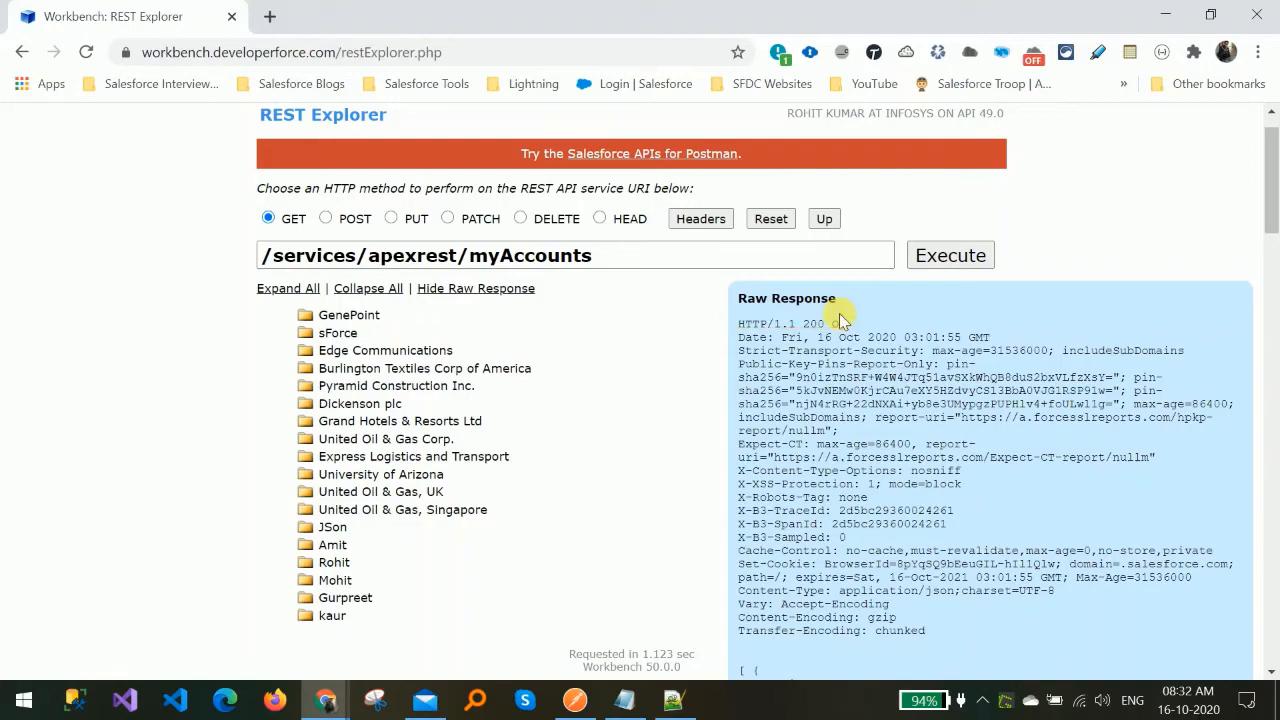
Select and copy the JSON array of accounts from the raw response body.
{"action": "left_click_drag", "start_coordinate": [1276, 210], "coordinate": [1276, 284]}
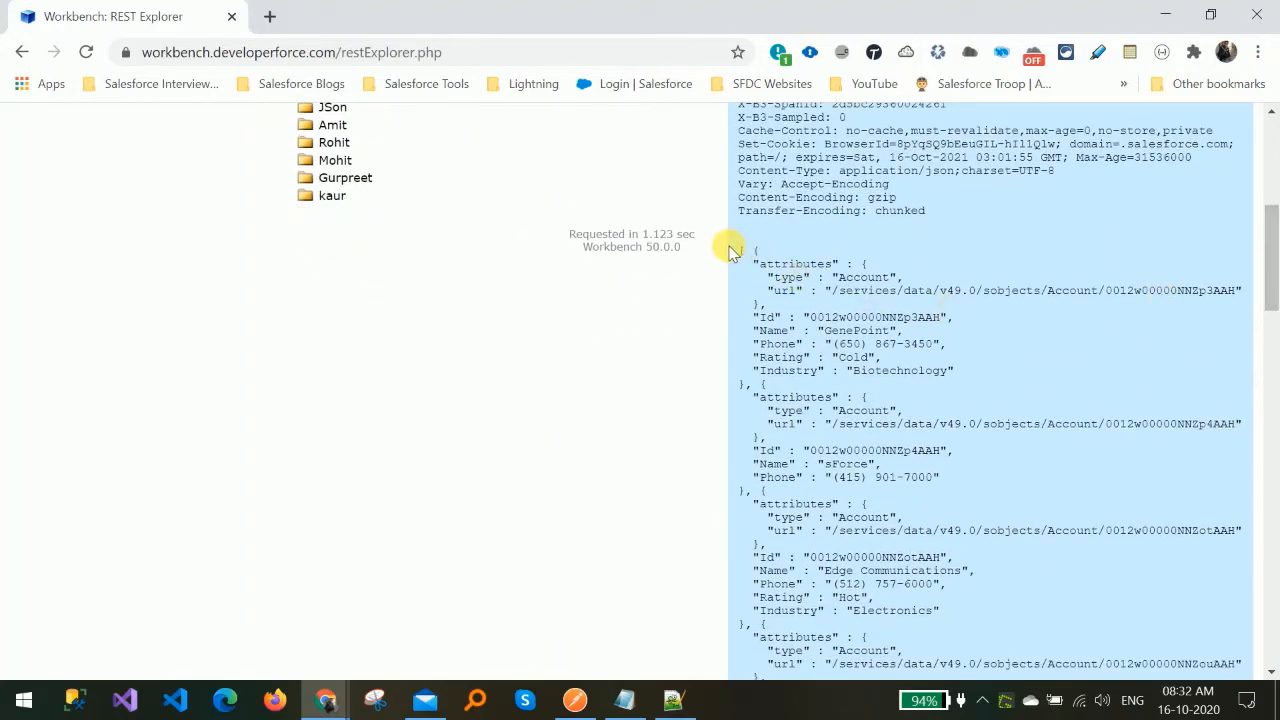
{"action": "left_click_drag", "start_coordinate": [730, 240], "coordinate": [757, 302]}
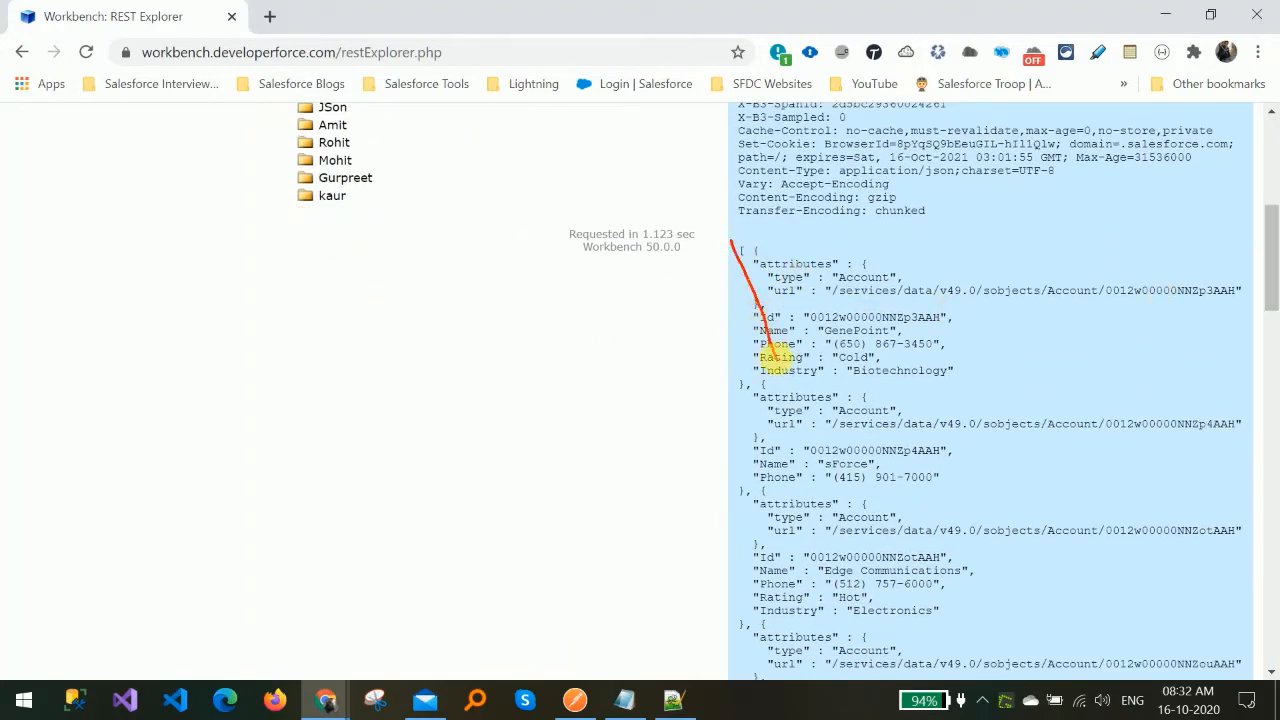
{"action": "key", "text": "Escape"}
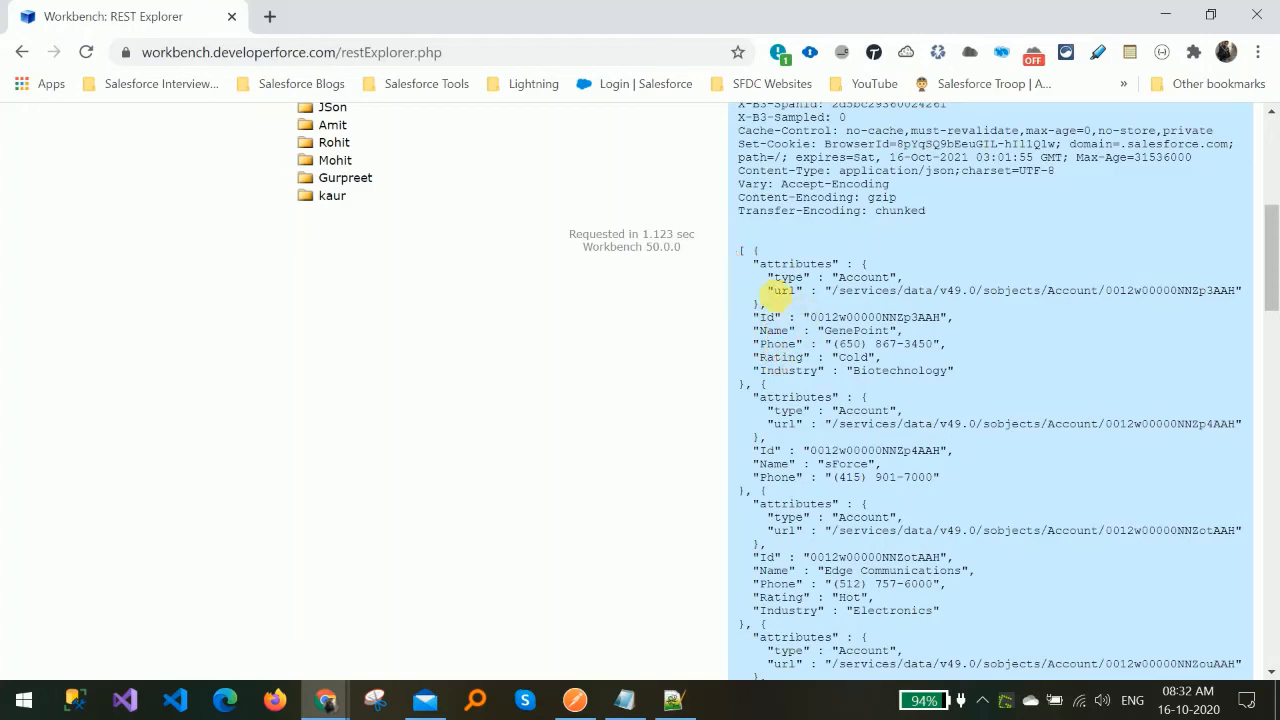
{"action": "left_click_drag", "start_coordinate": [745, 252], "coordinate": [945, 655]}
{"action": "key", "text": "ctrl+c"}
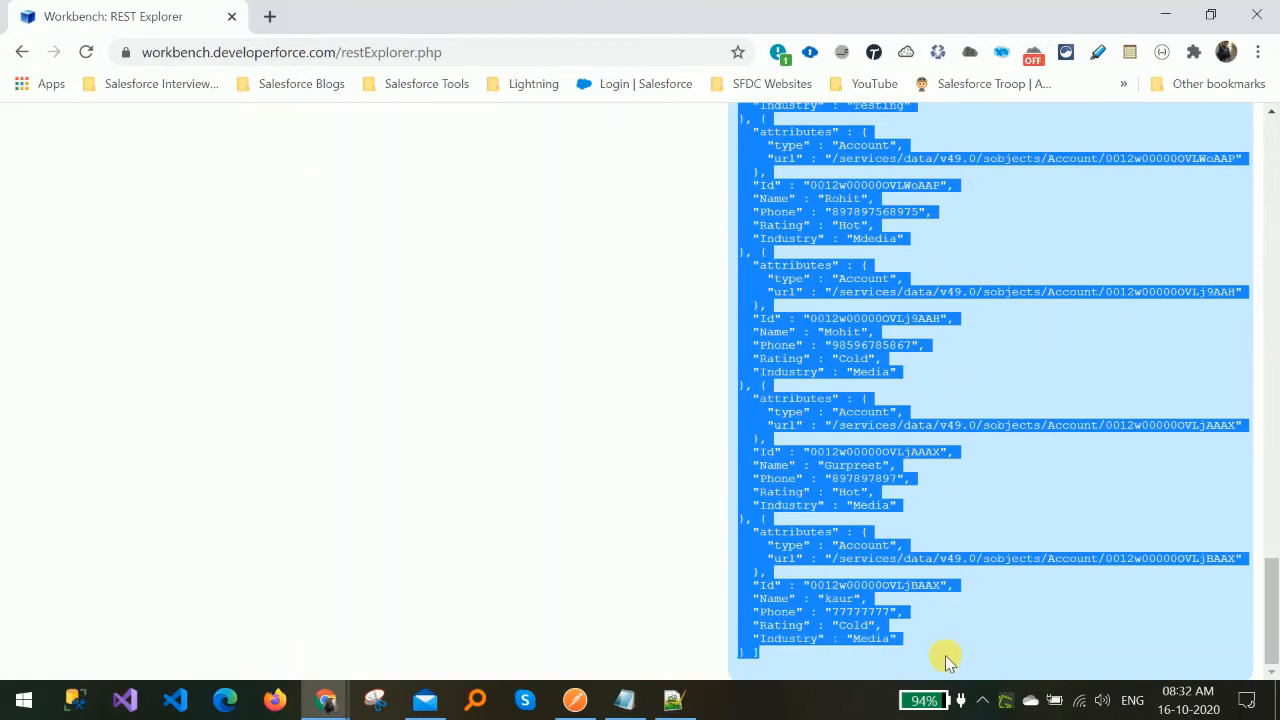
Open a new browser tab and search Google for jsonview online.
{"action": "left_click", "coordinate": [272, 18]}
{"action": "type", "text": "js"}
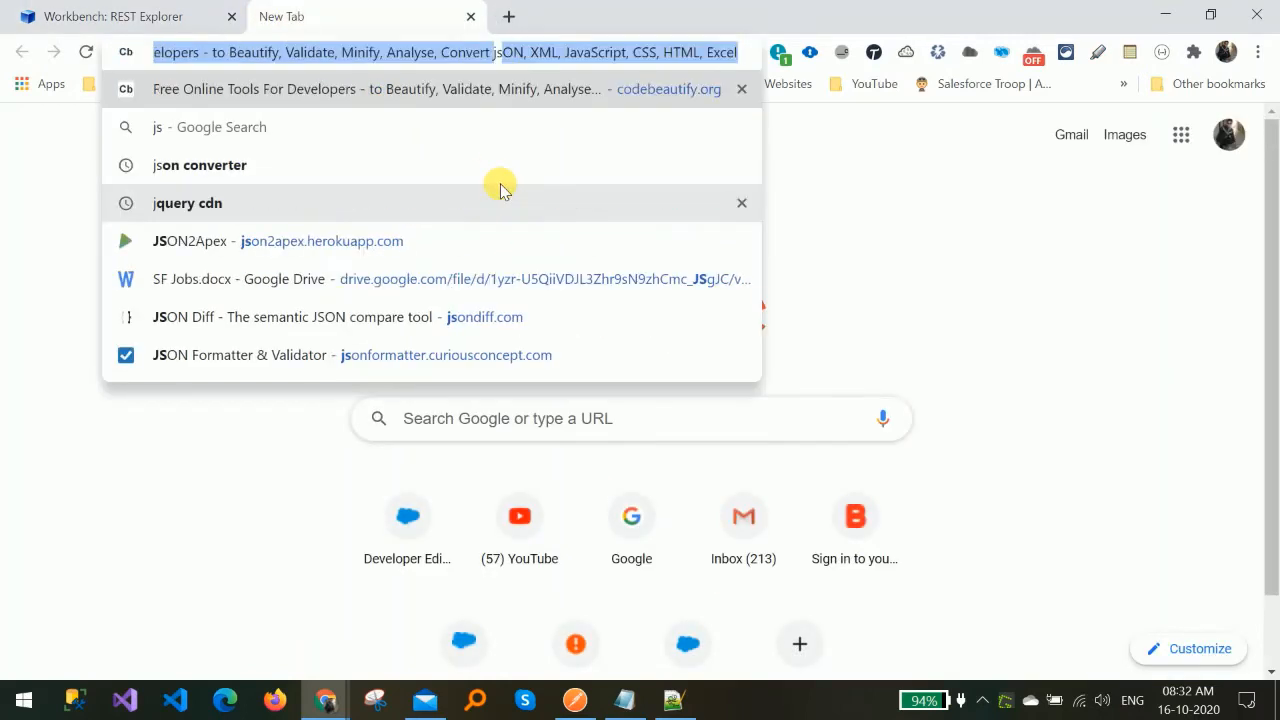
{"action": "type", "text": "onvie"}
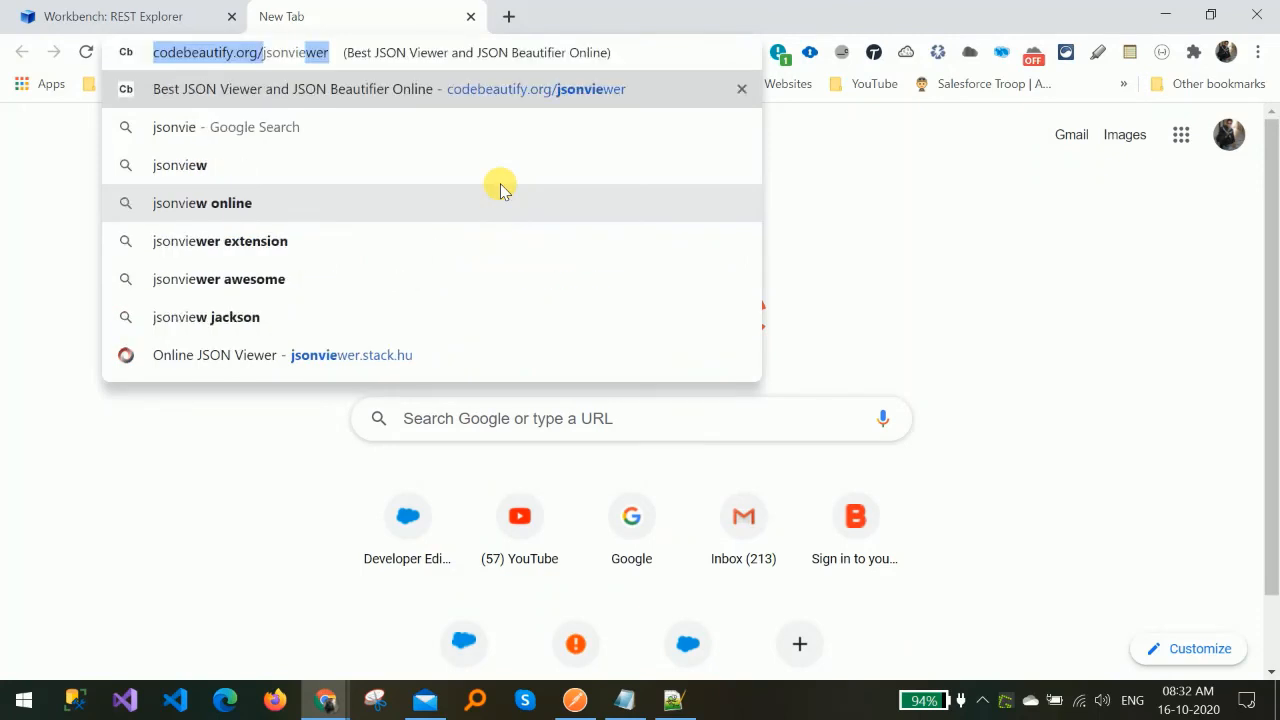
{"action": "key", "text": "Down"}
{"action": "key", "text": "Down"}
{"action": "key", "text": "Down"}
{"action": "key", "text": "Return"}
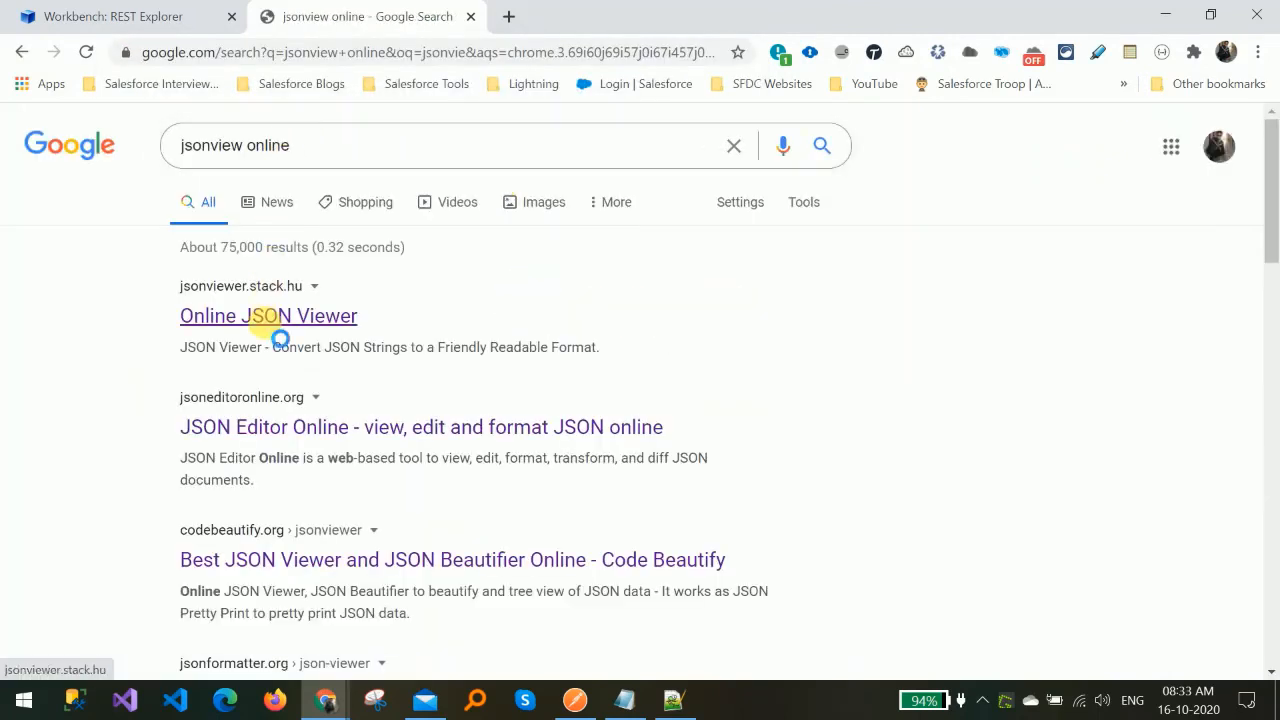
Open the Online JSON Viewer site at jsonviewer.stack.hu from the results, closing the extra JSON Editor tab.
{"action": "mouse_move", "coordinate": [265, 332]}
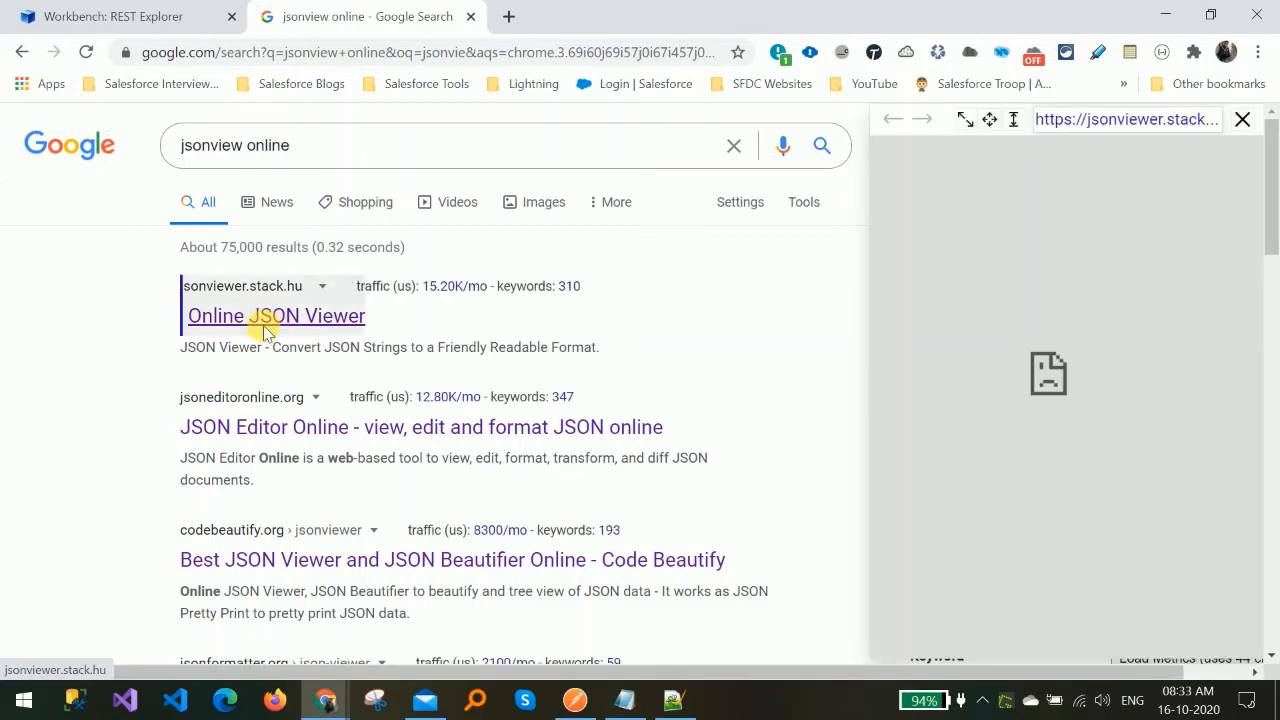
{"action": "middle_click", "coordinate": [278, 320]}
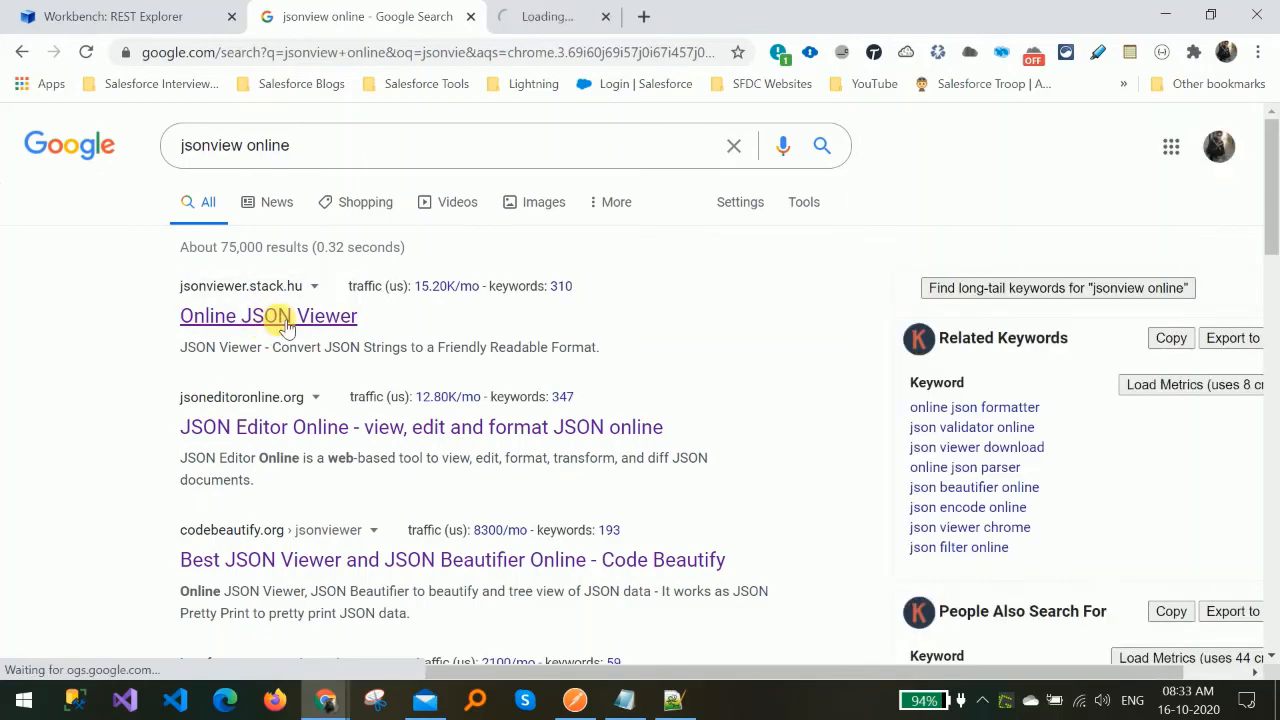
{"action": "middle_click", "coordinate": [300, 435]}
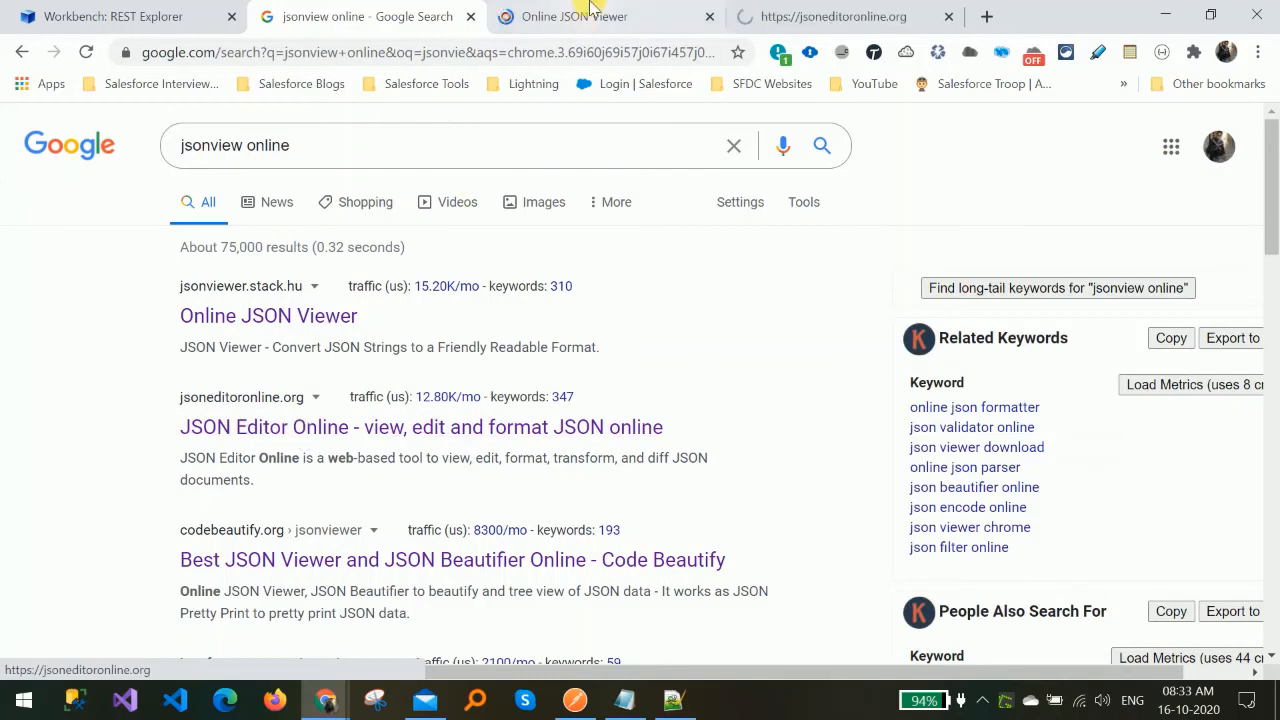
{"action": "left_click", "coordinate": [580, 16]}
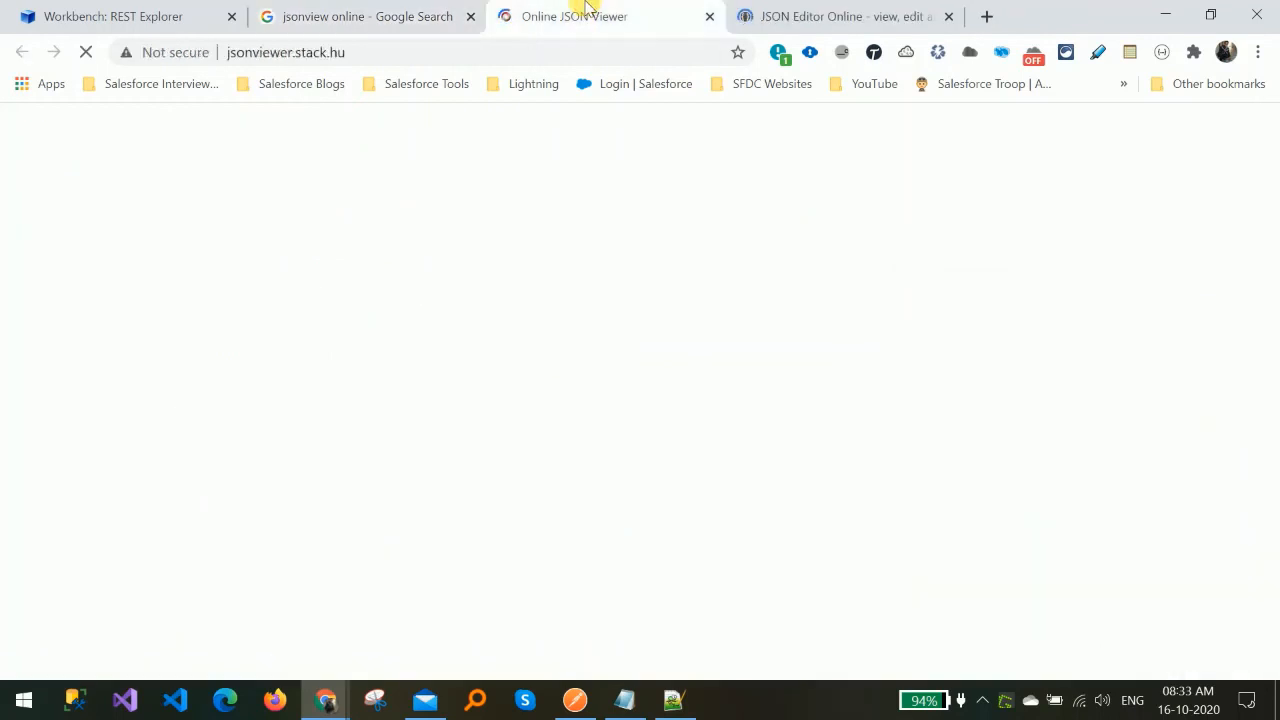
{"action": "left_click", "coordinate": [948, 16]}
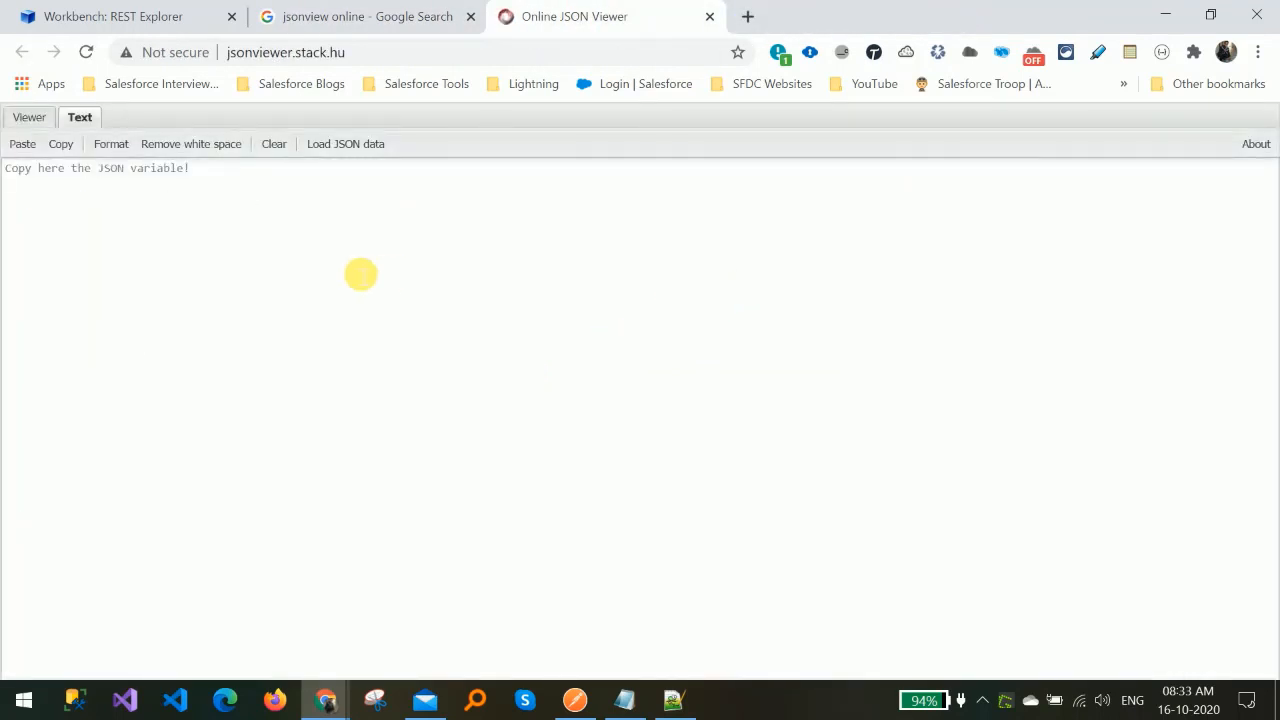
Paste the copied JSON into the viewer's text area and switch to the tree view.
{"action": "left_click", "coordinate": [361, 274]}
{"action": "key", "text": "ctrl+v"}
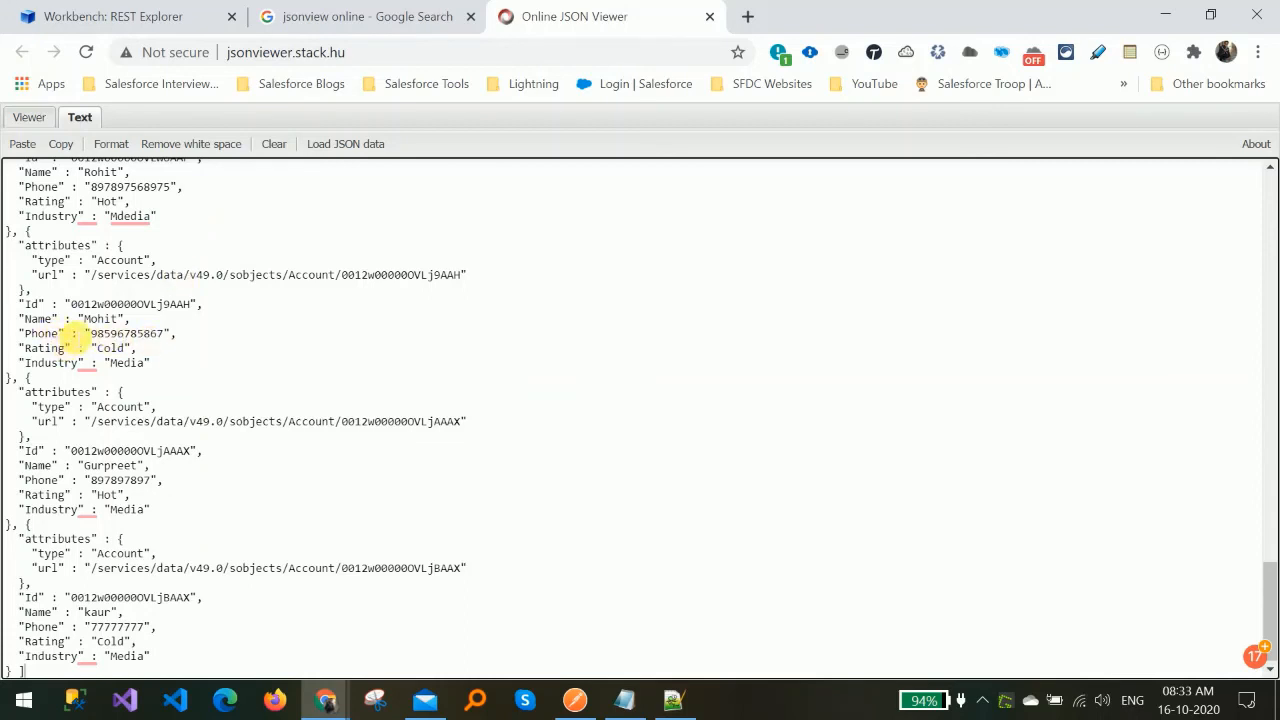
{"action": "left_click", "coordinate": [30, 118]}
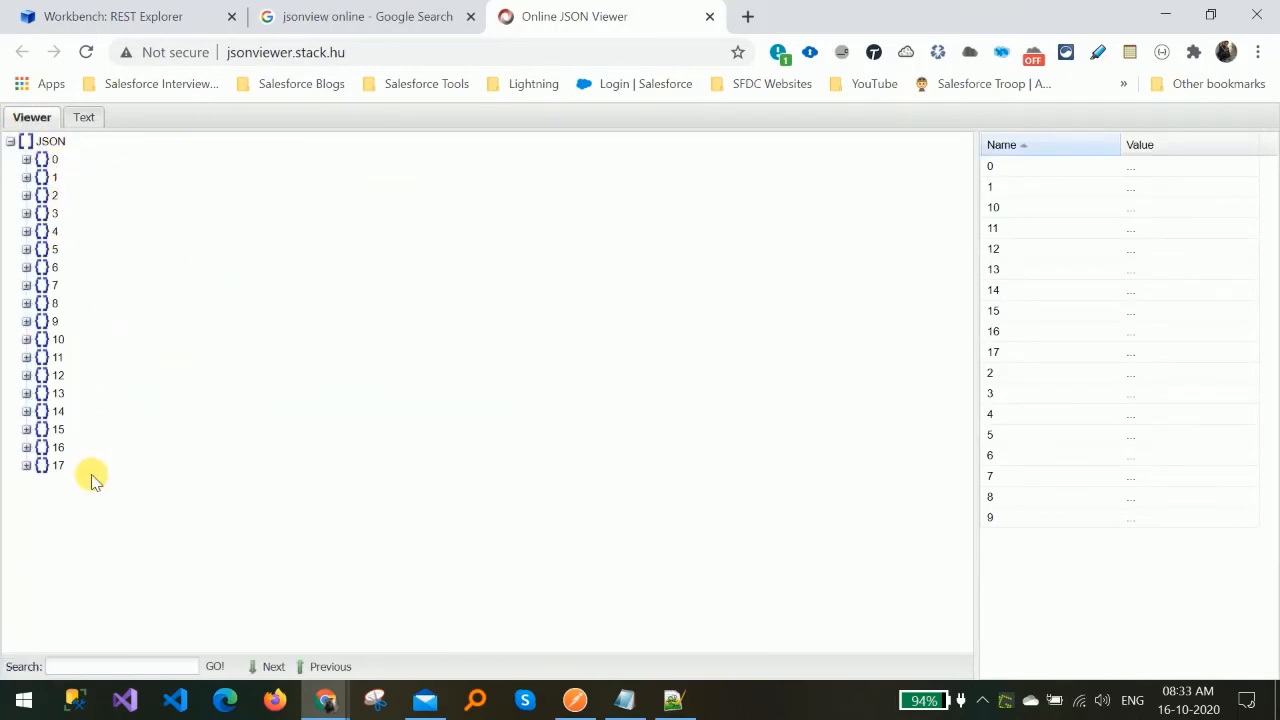
Expand the first three account nodes 0, 1 and 2 in the JSON tree.
{"action": "left_click", "coordinate": [28, 162]}
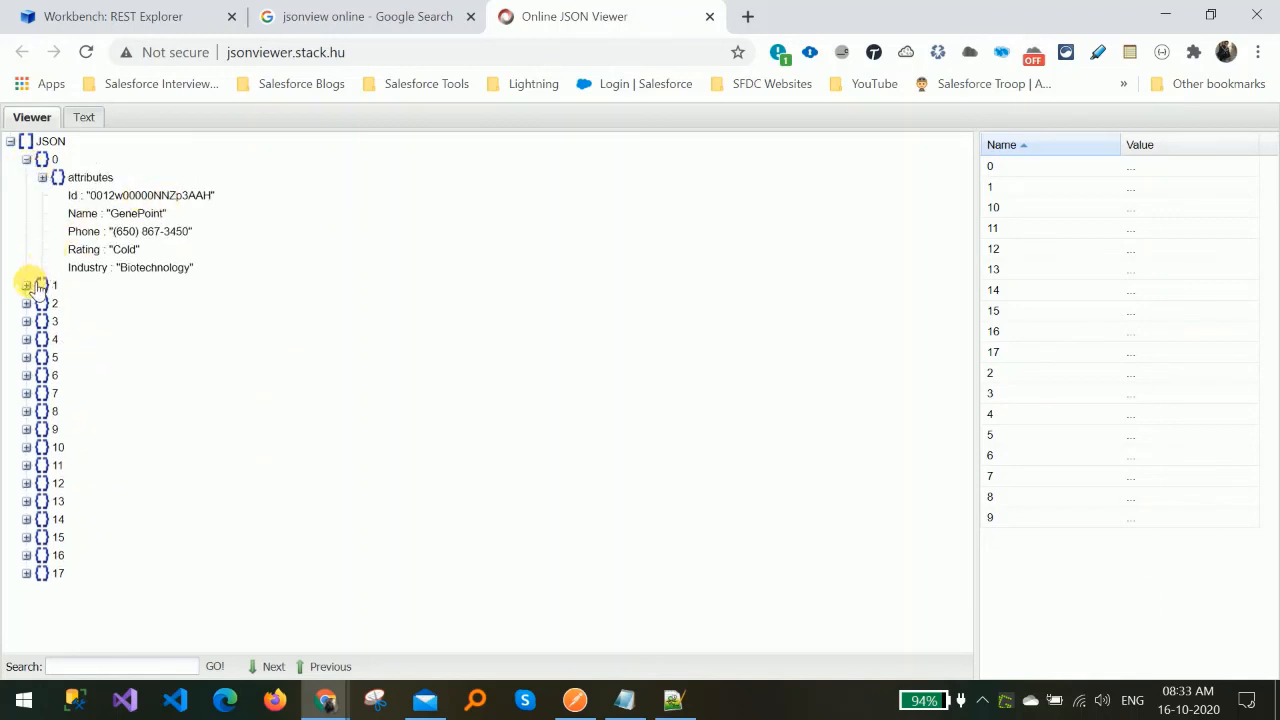
{"action": "left_click", "coordinate": [26, 285]}
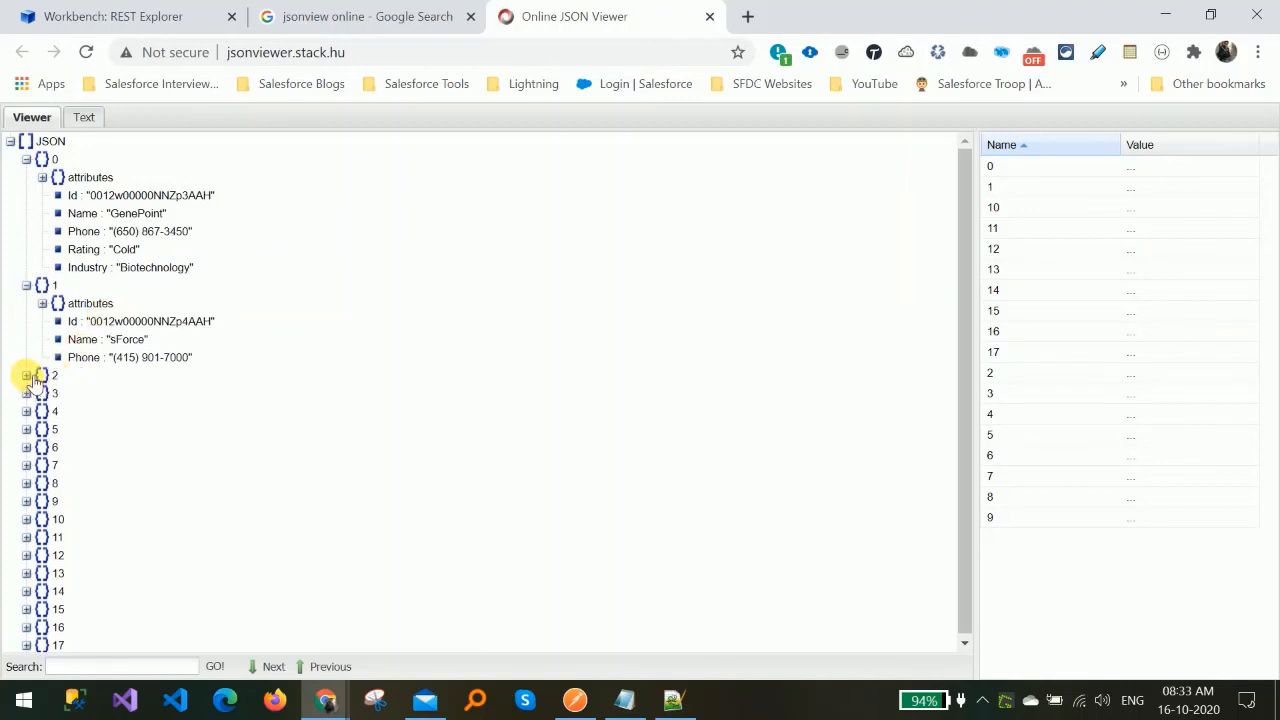
{"action": "left_click", "coordinate": [27, 376]}
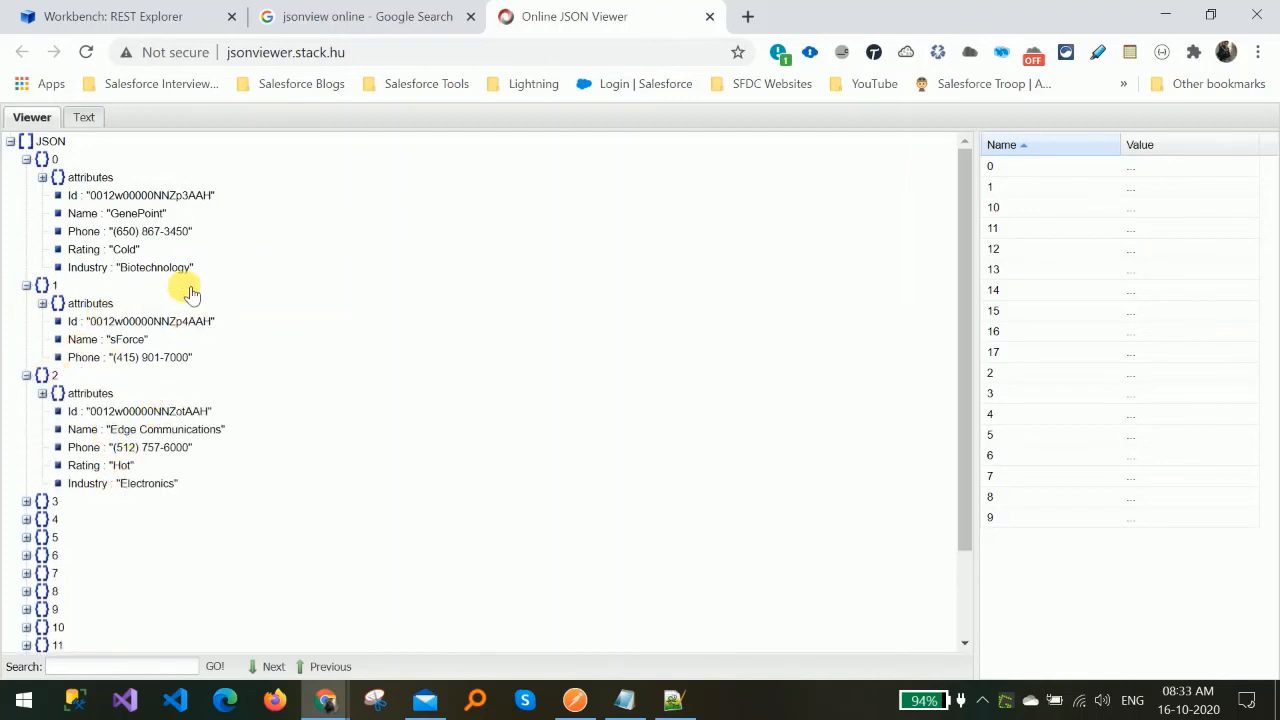